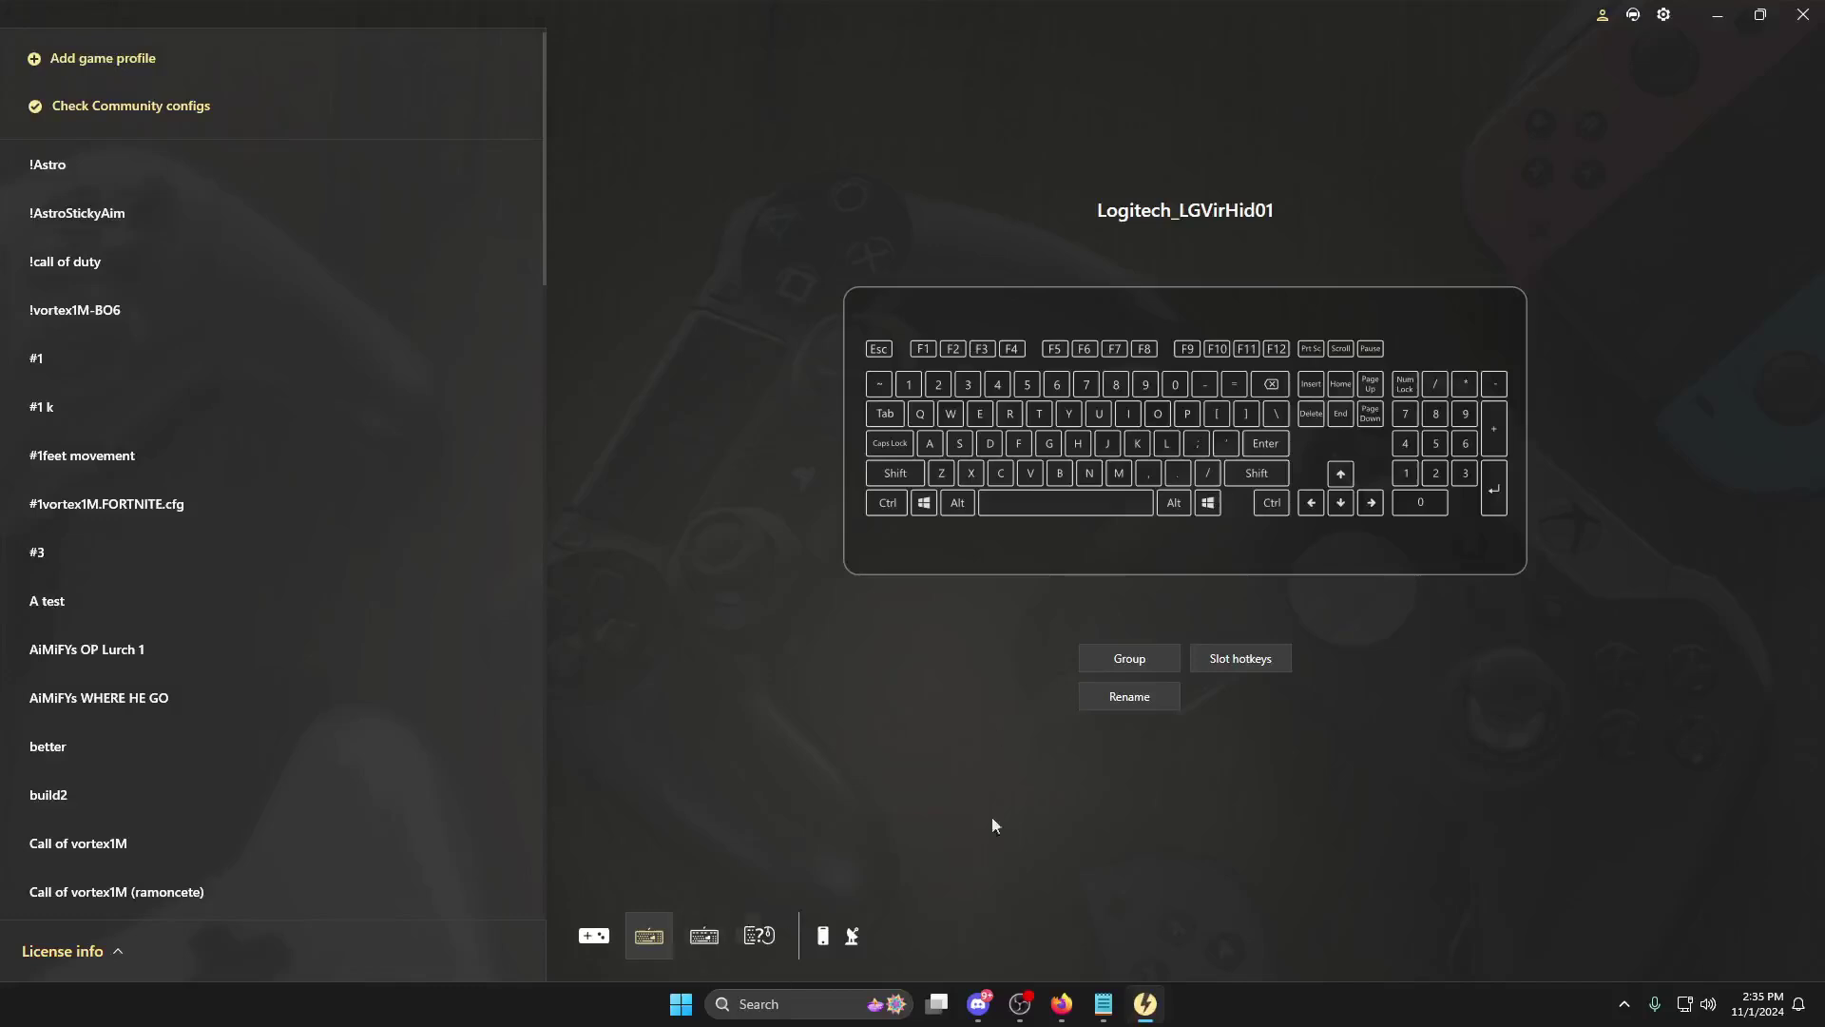
Turn on reWASD's 30-second detection mode to identify which connected device is which
left_click(853, 941)
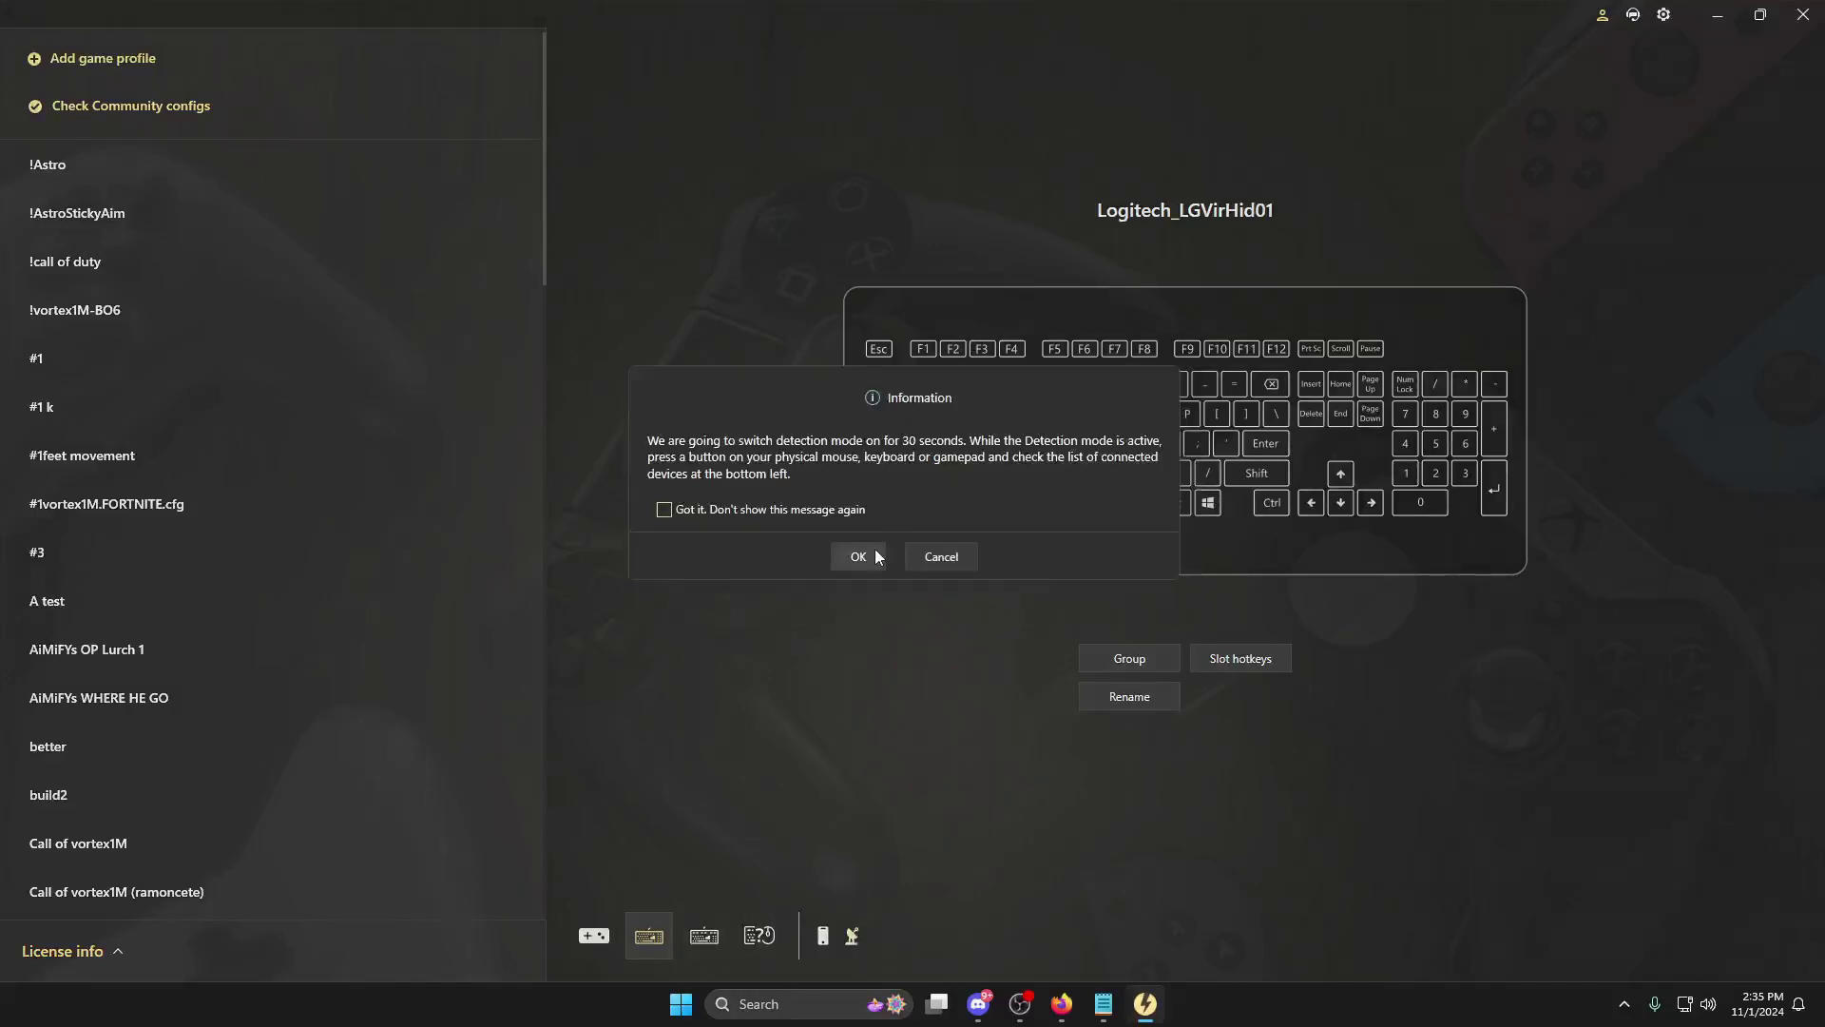
left_click(857, 557)
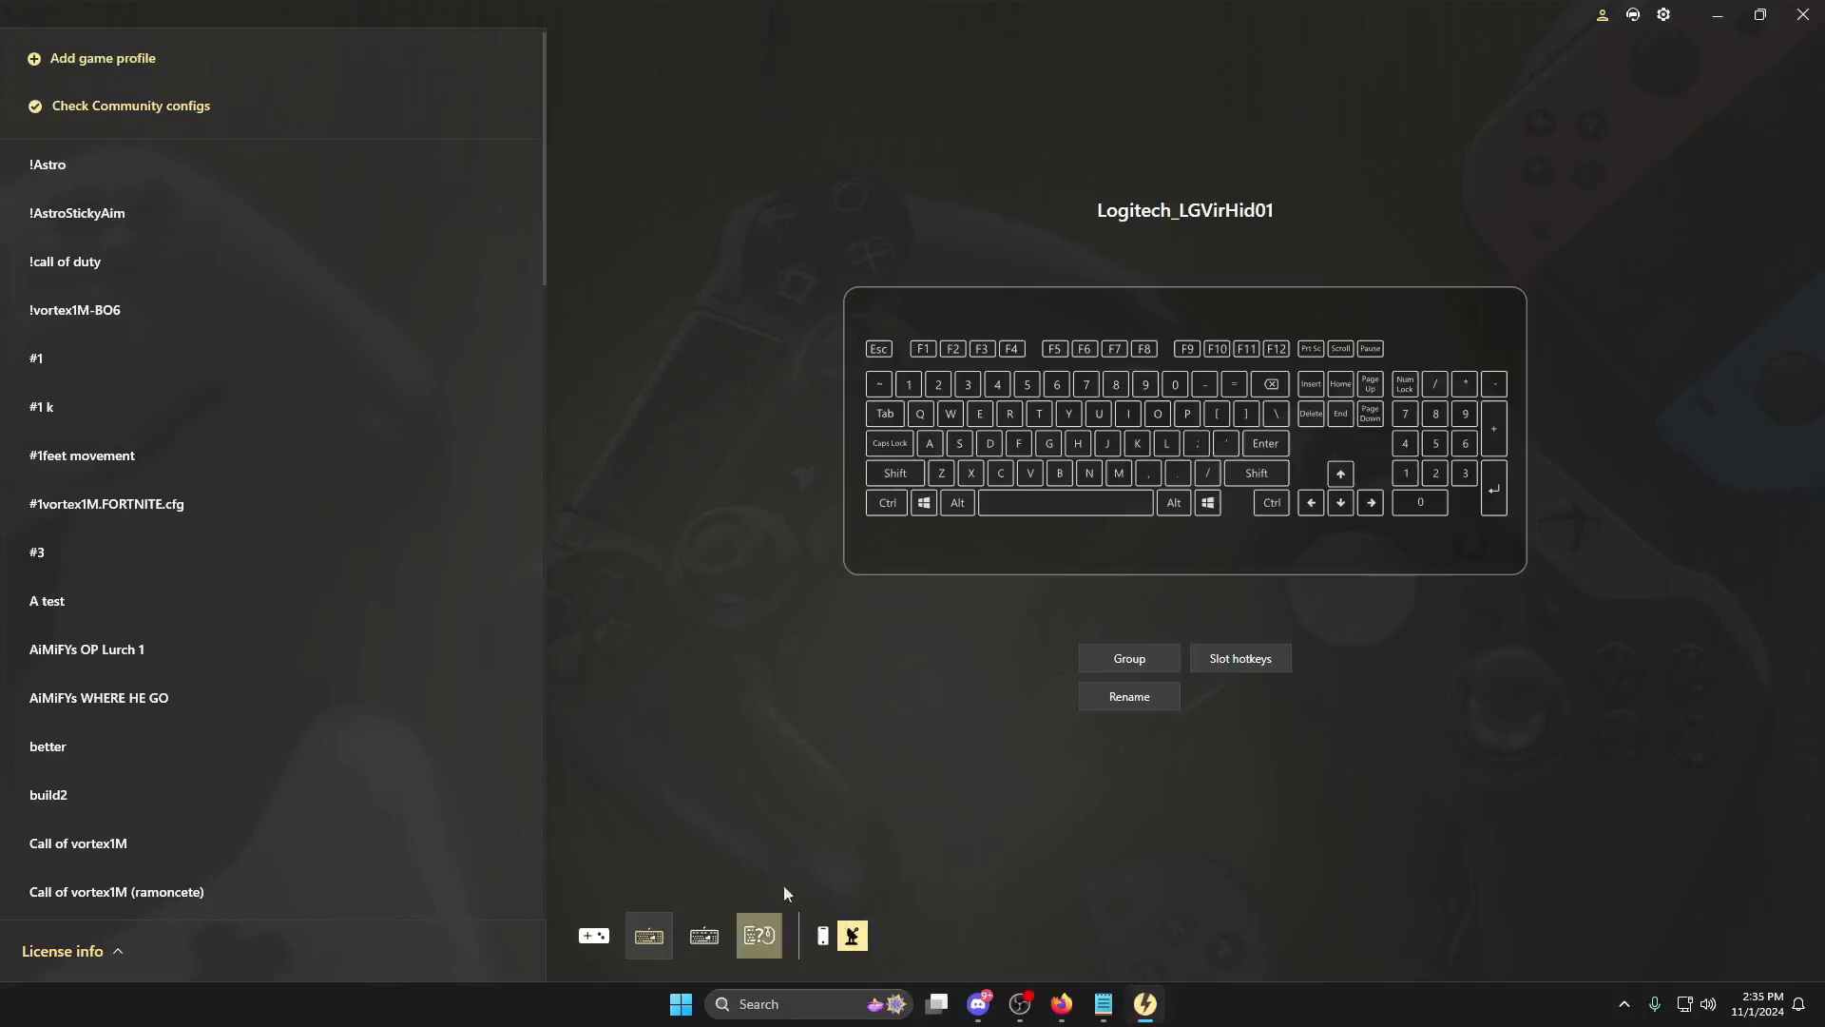
Initialize the USB Receiver as a mouse with programmable buttons
left_click(770, 936)
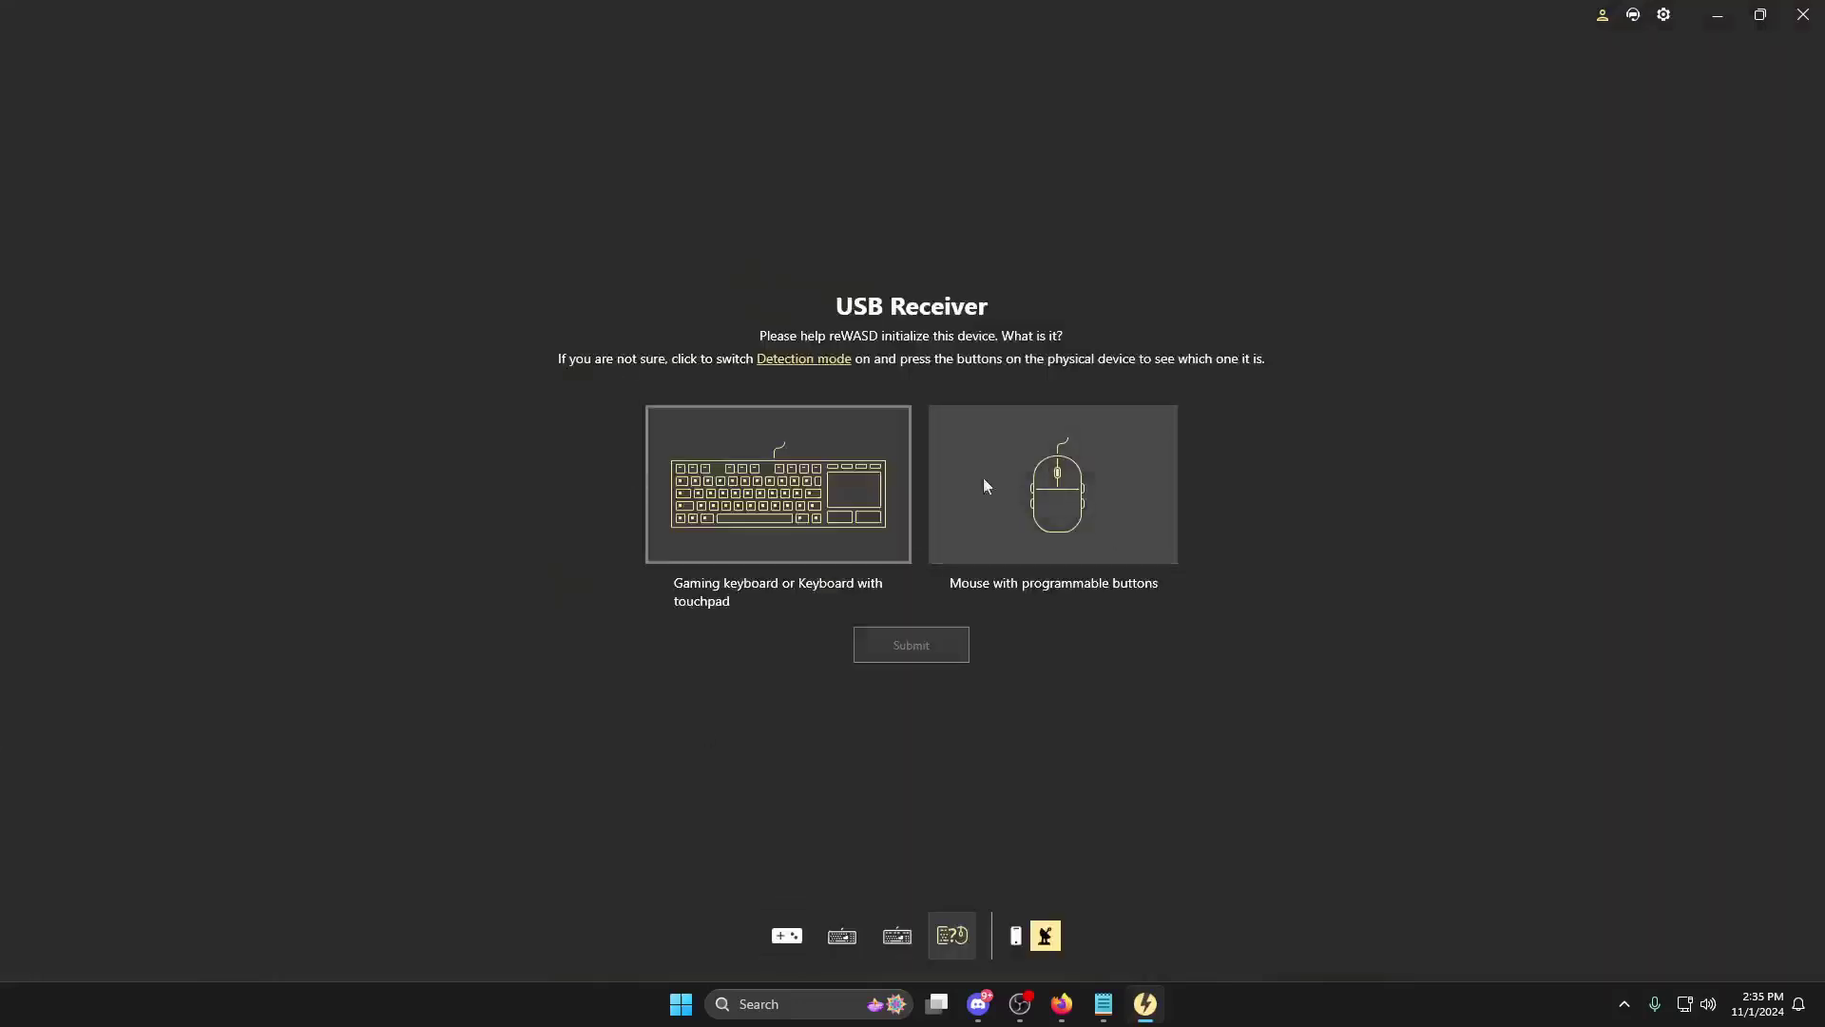
left_click(1053, 522)
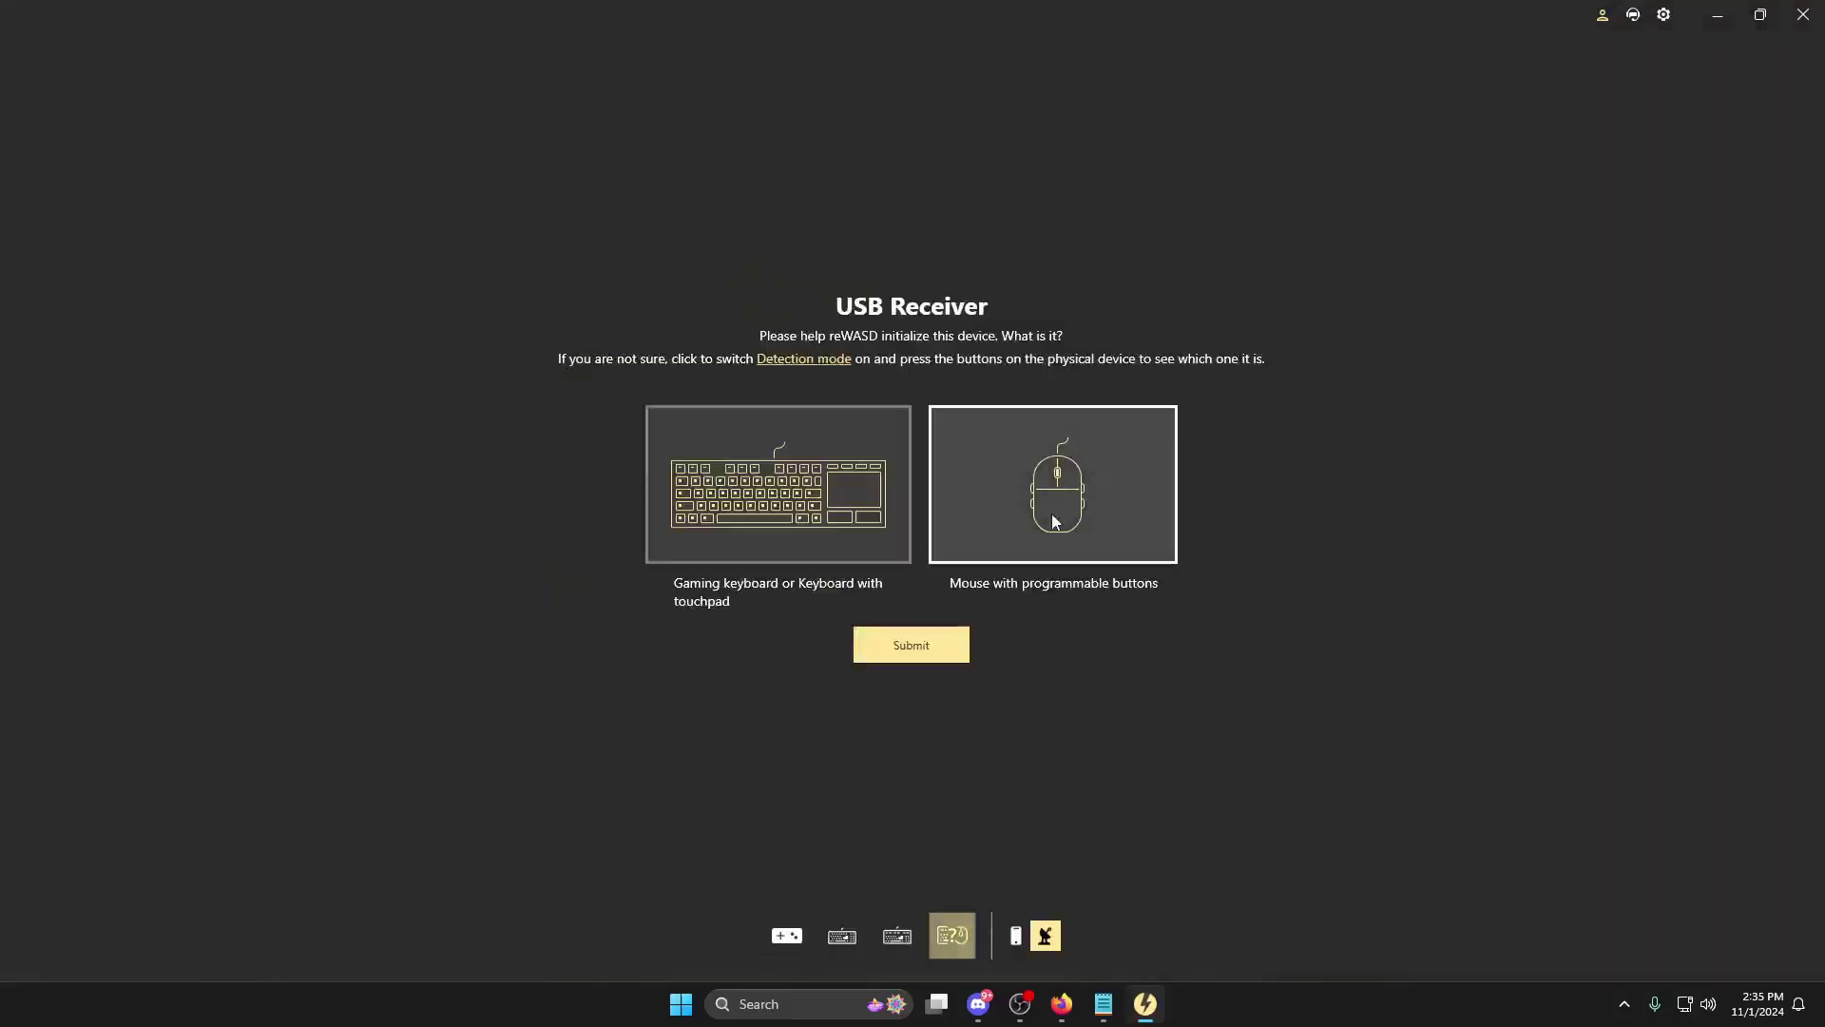
left_click(884, 655)
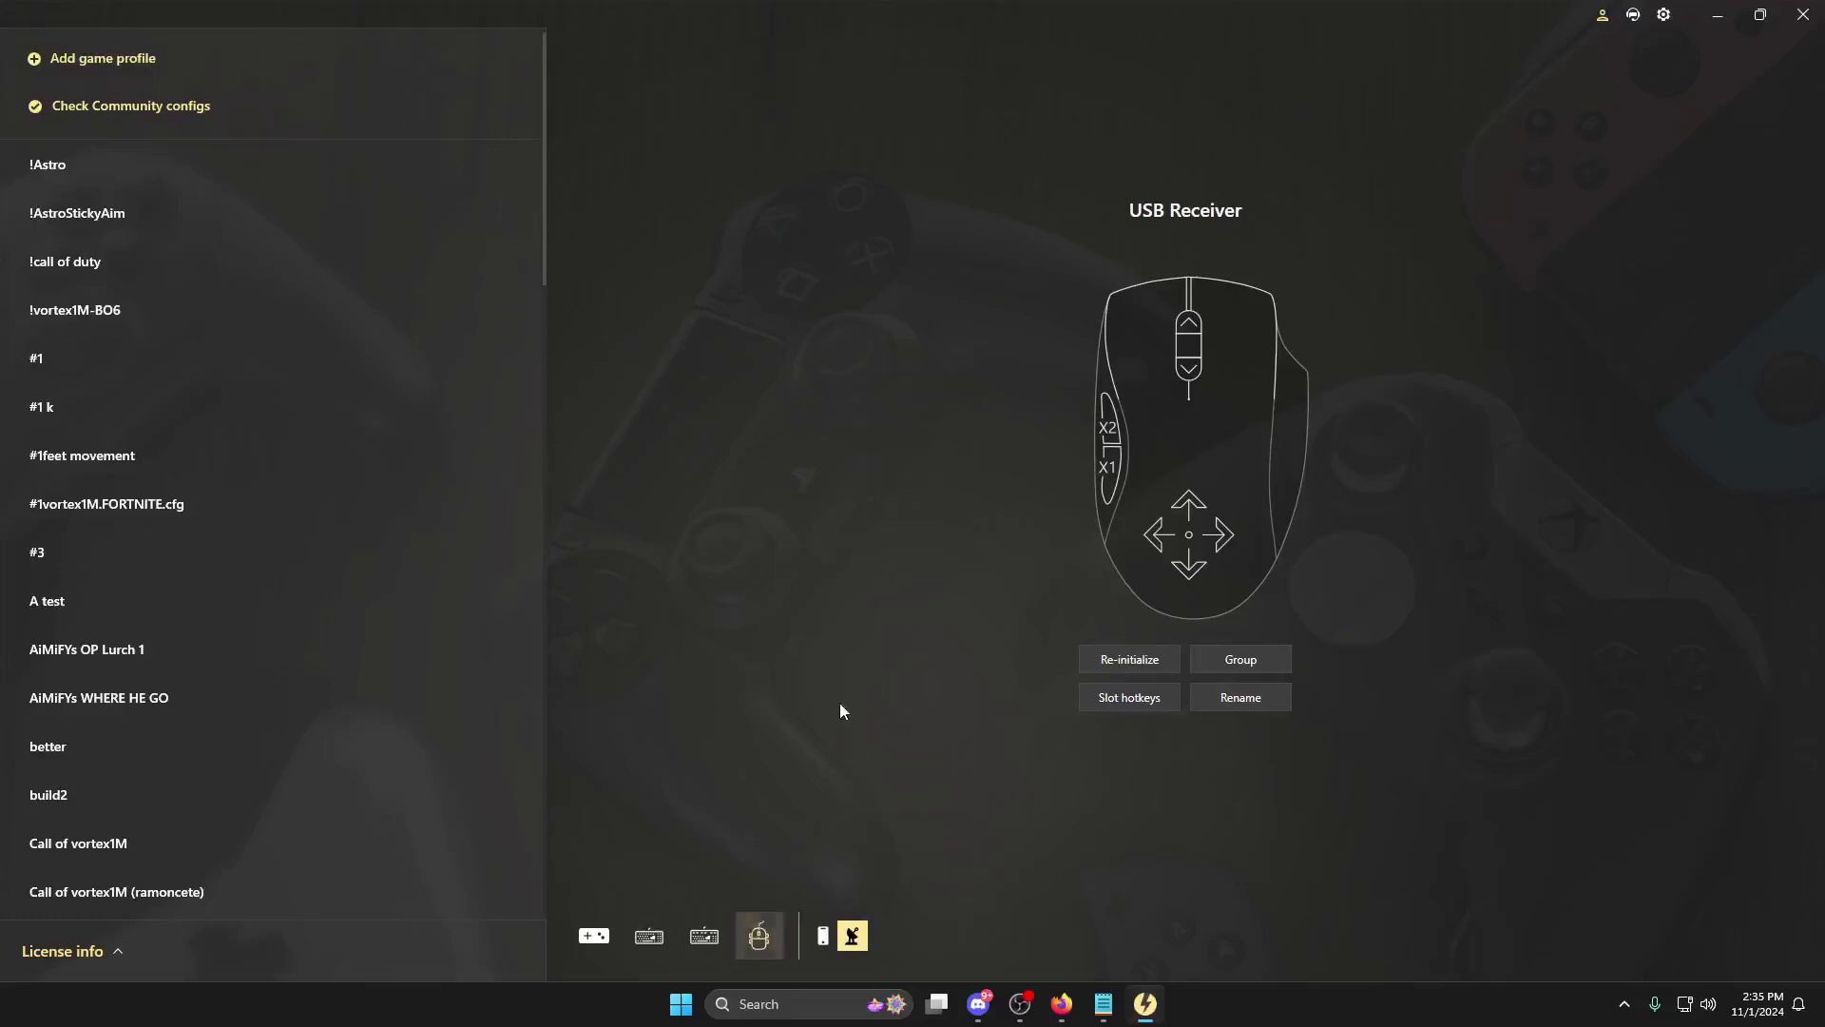
Re-enable detection mode and select the PRO Gaming Keyboard device
left_click(856, 938)
left_click(858, 556)
left_click(706, 941)
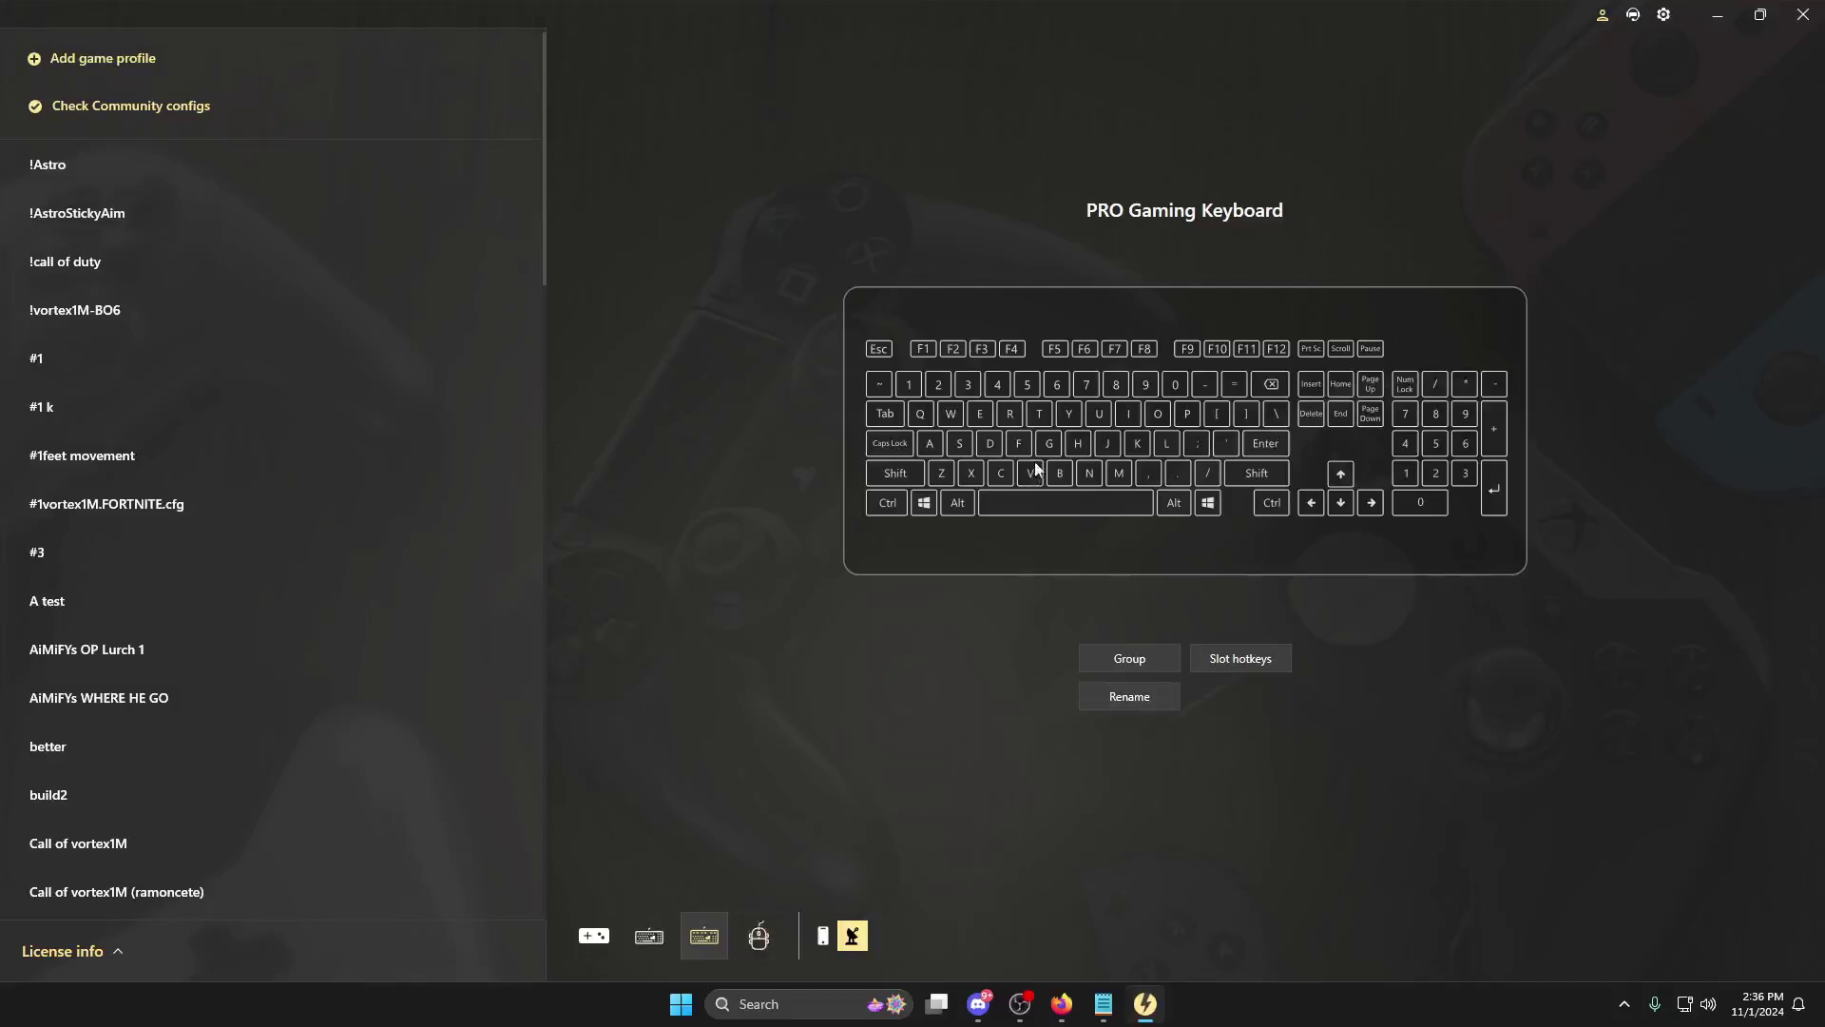
Group the PRO Gaming Keyboard with the USB Receiver, save the group, then switch to the browser
left_click(1131, 665)
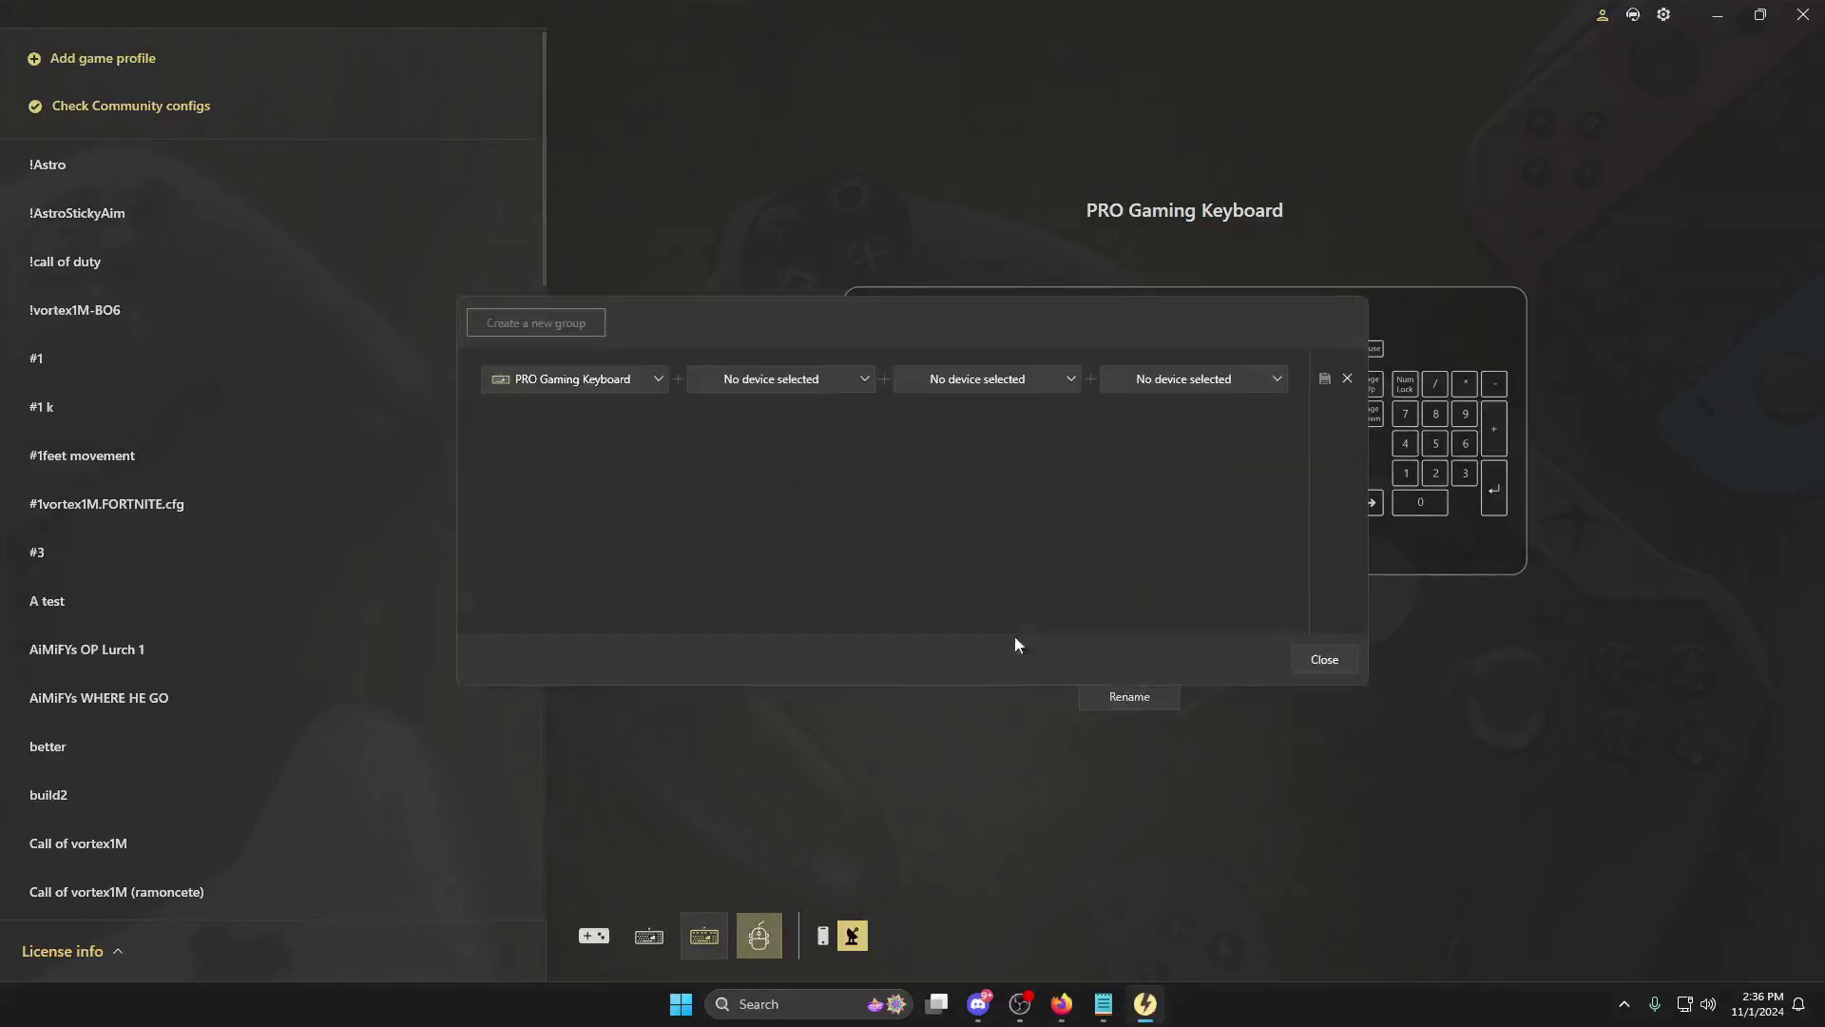
left_click(844, 384)
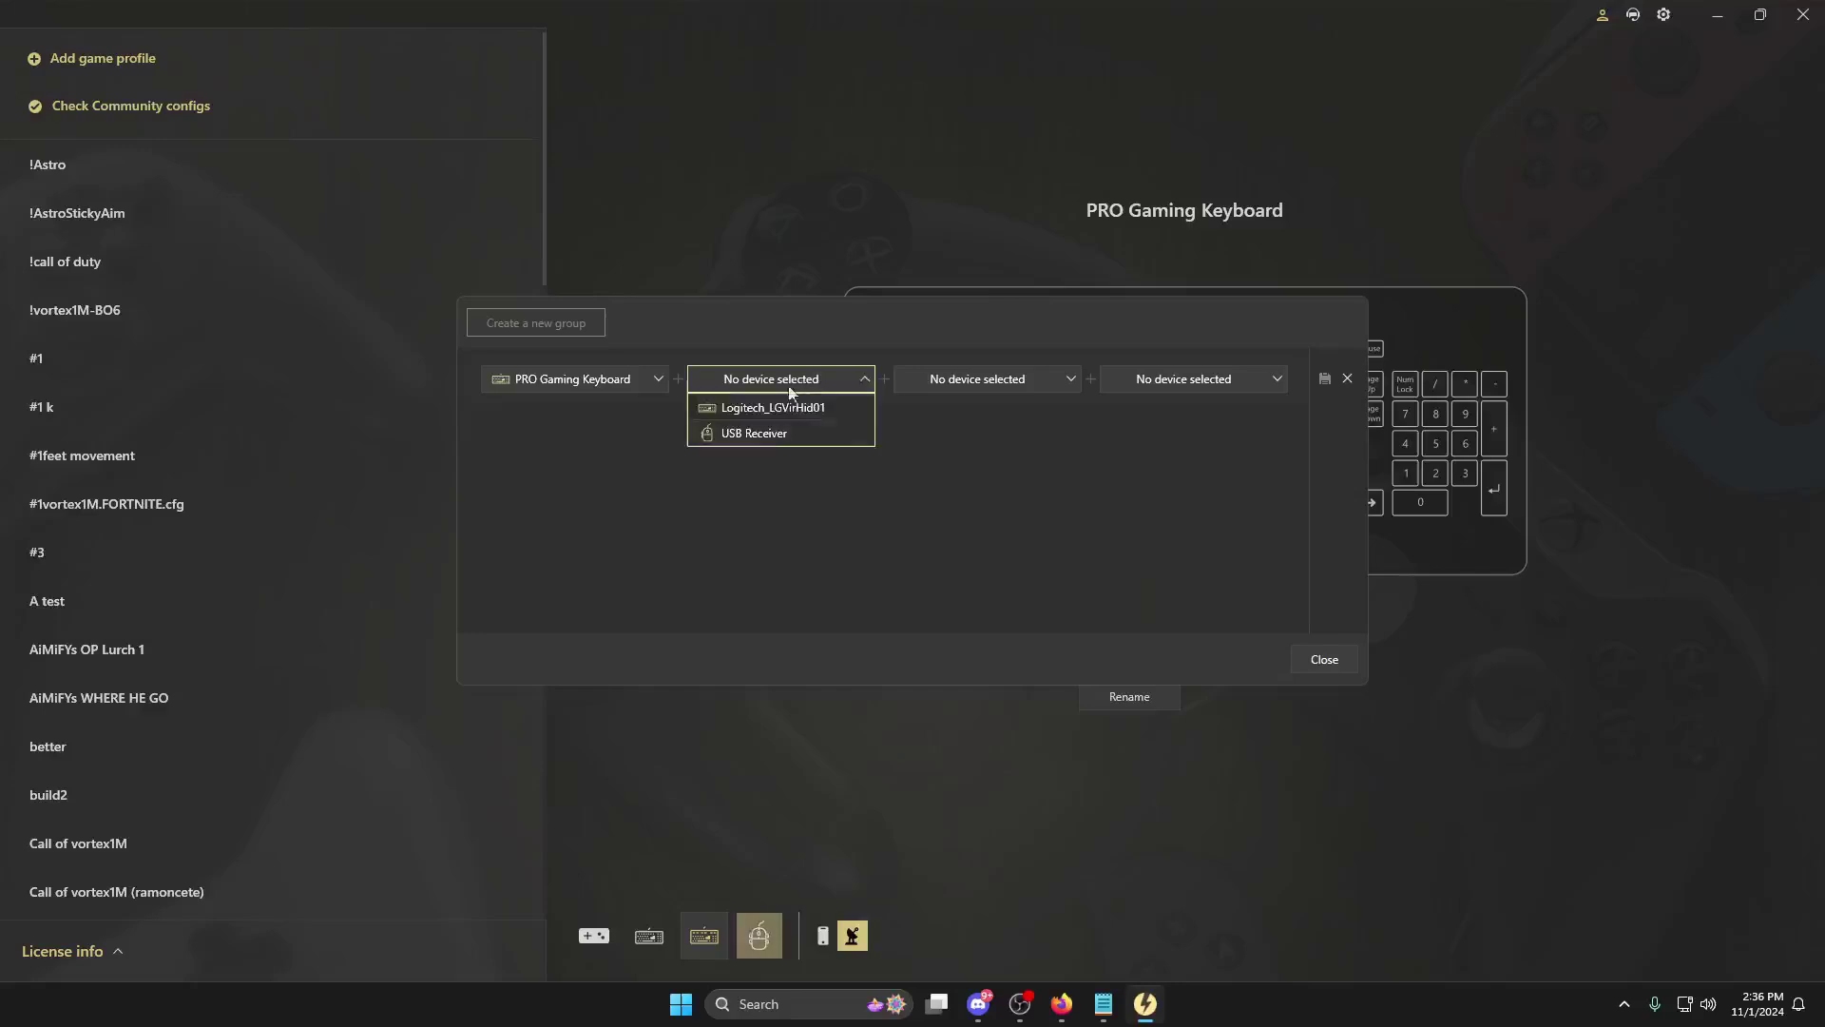
left_click(752, 434)
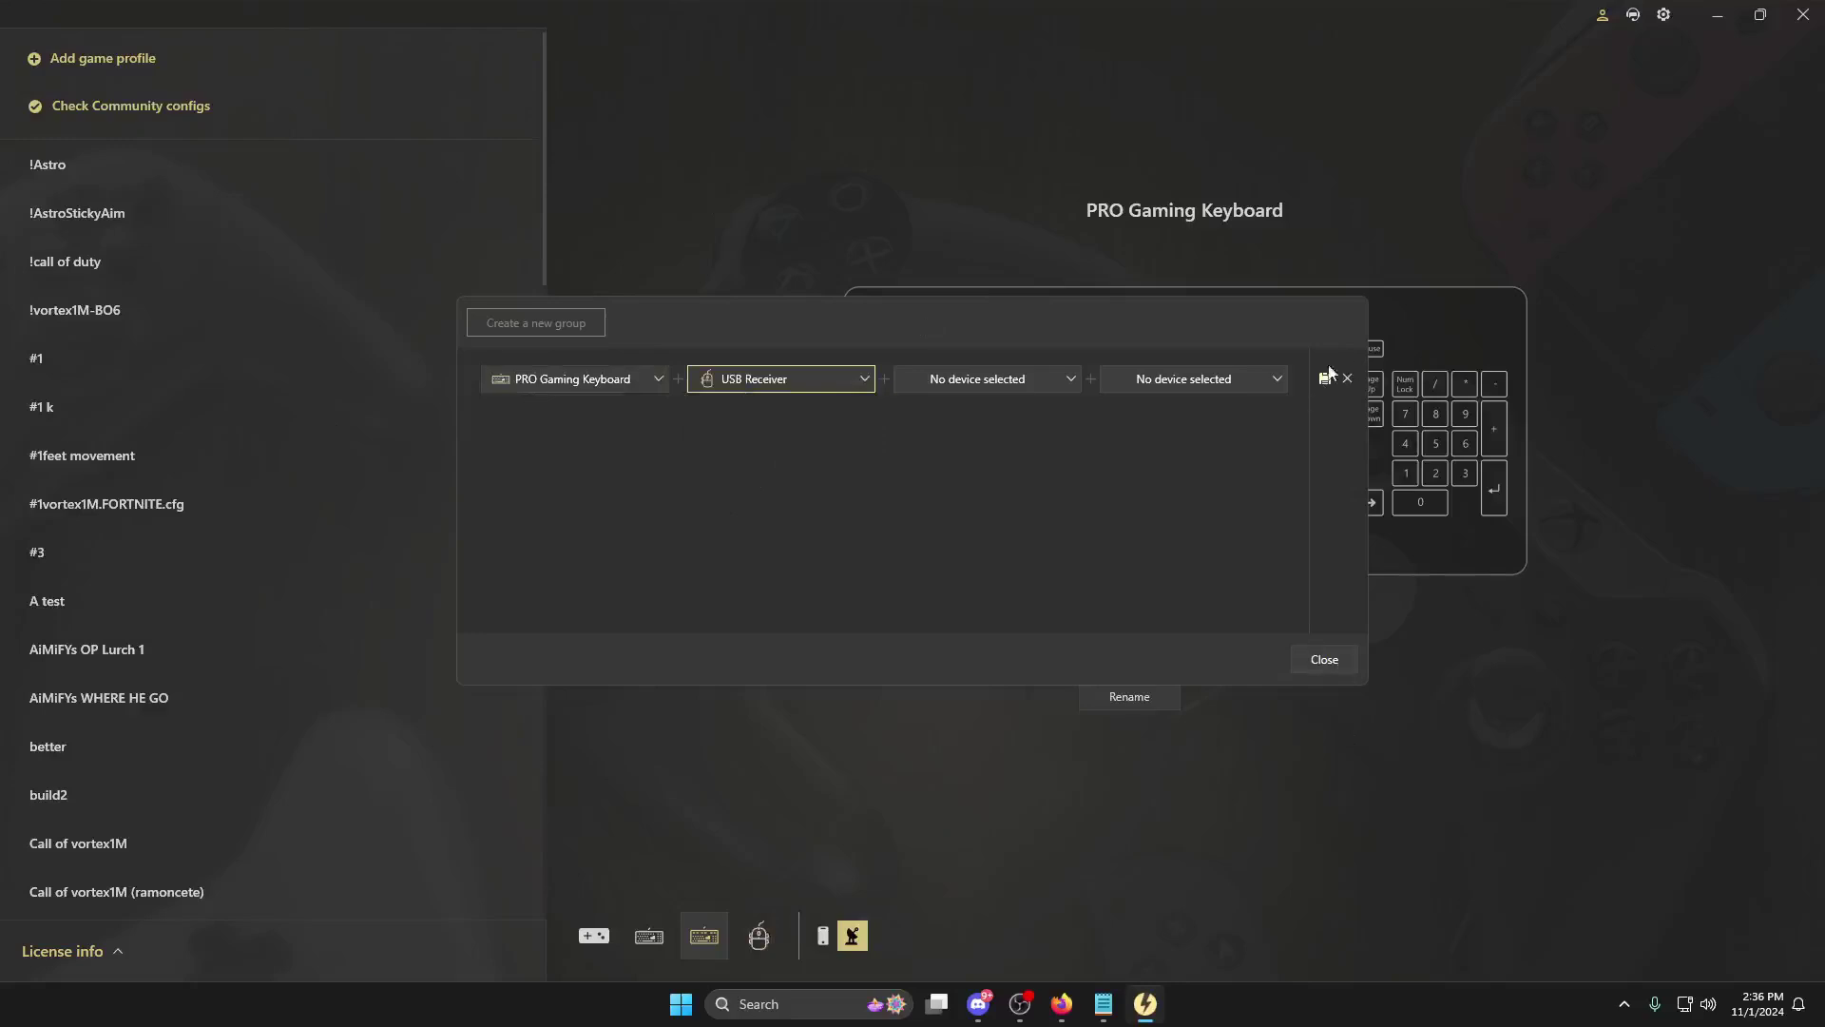
left_click(1327, 660)
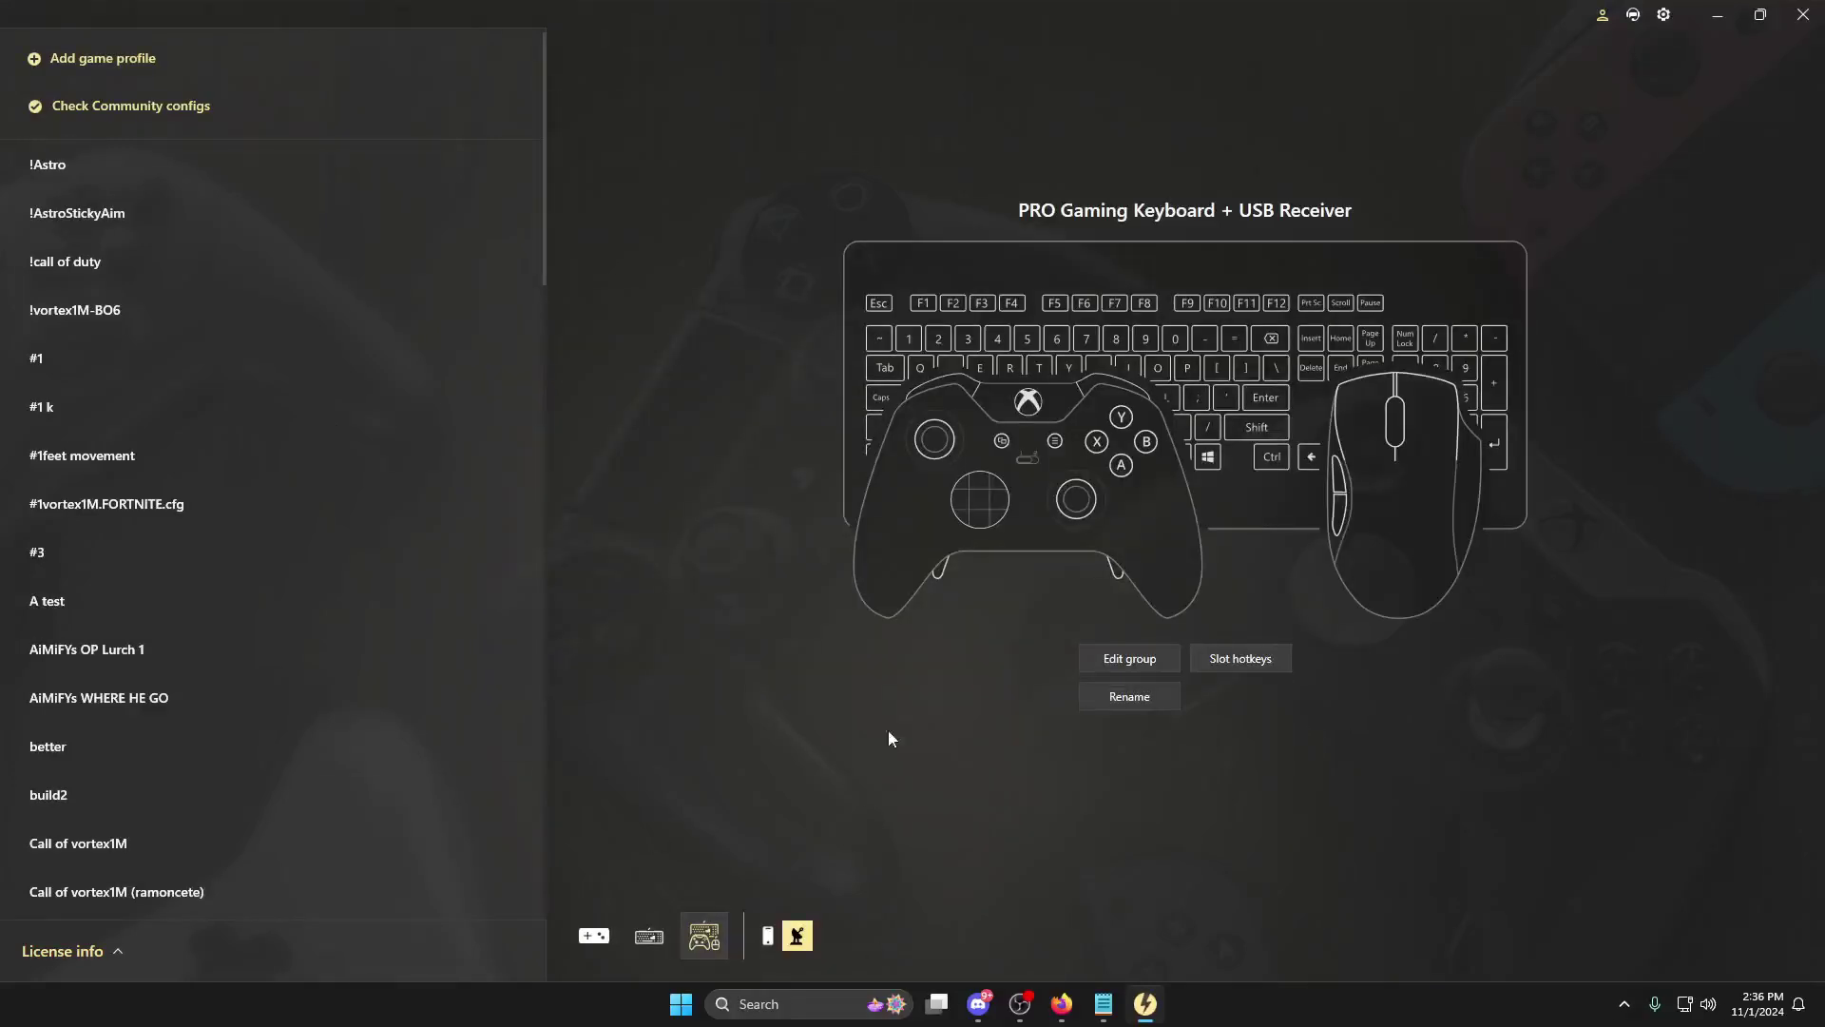
key("alt+Tab")
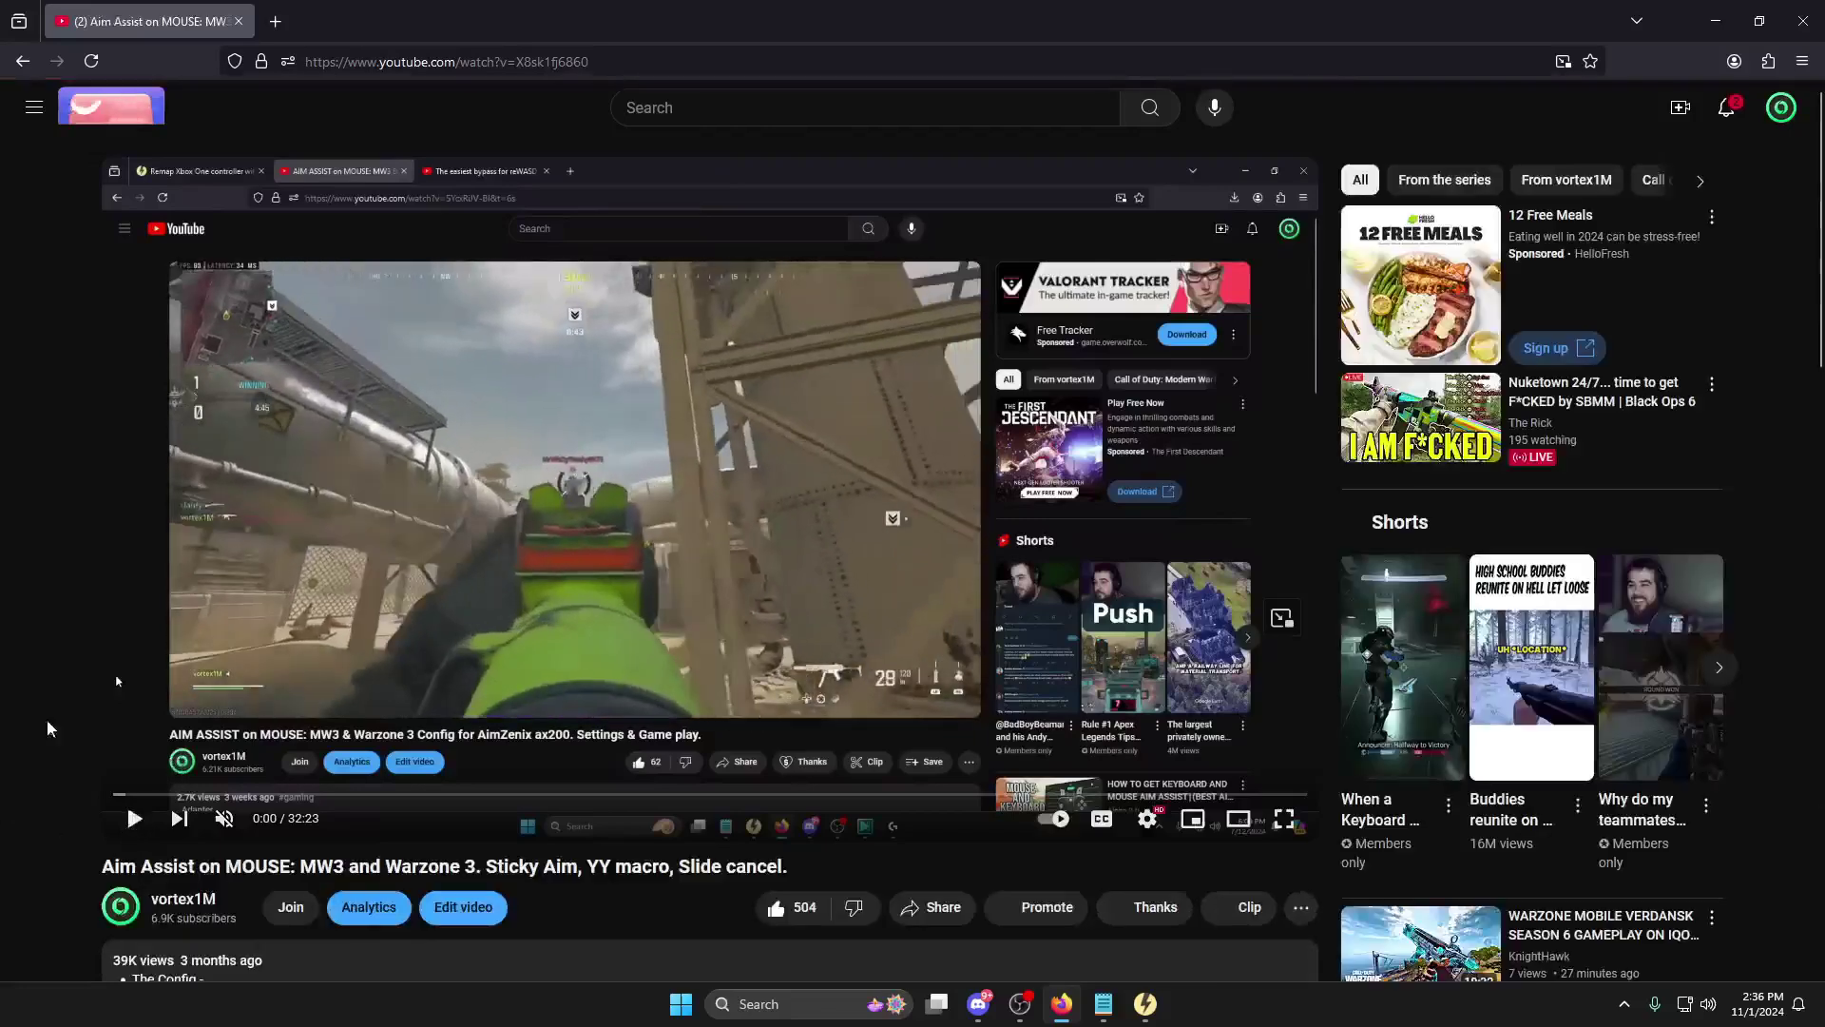
Expand the YouTube video's description to see the config link, then return to reWASD
scroll(50, 728, "down", 3)
left_click(397, 725)
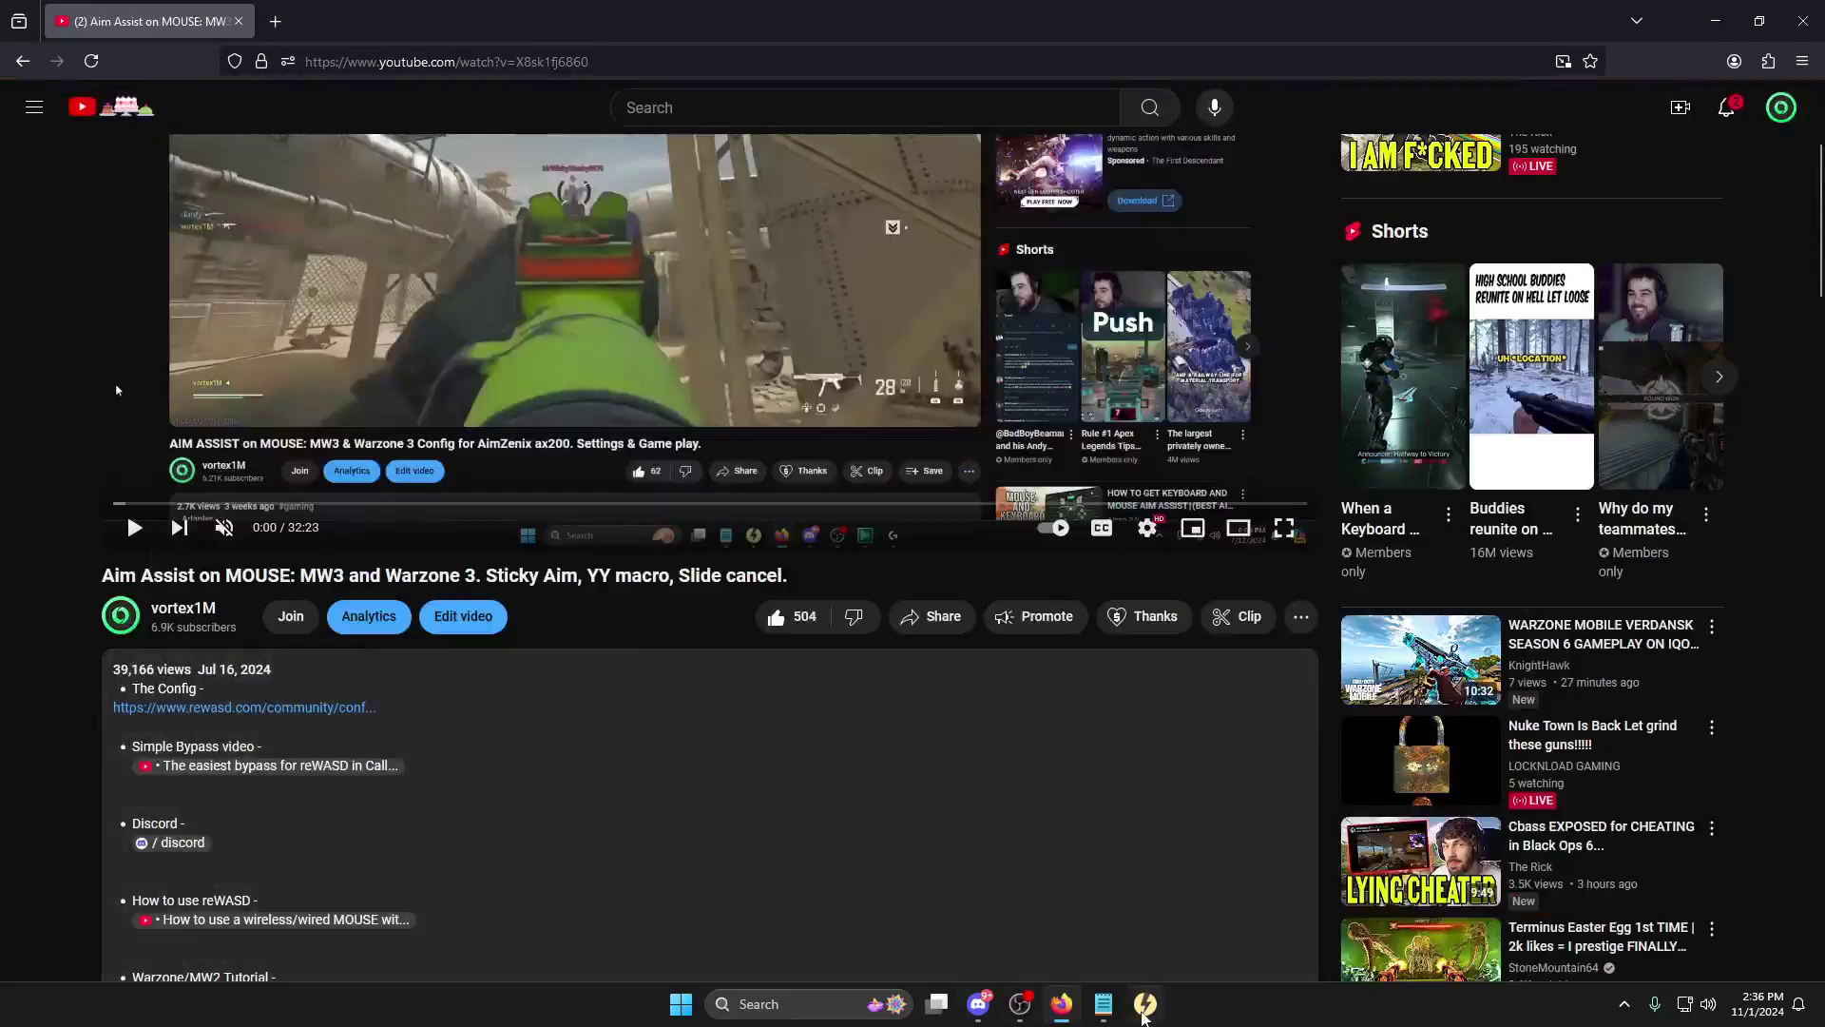
left_click(1144, 1010)
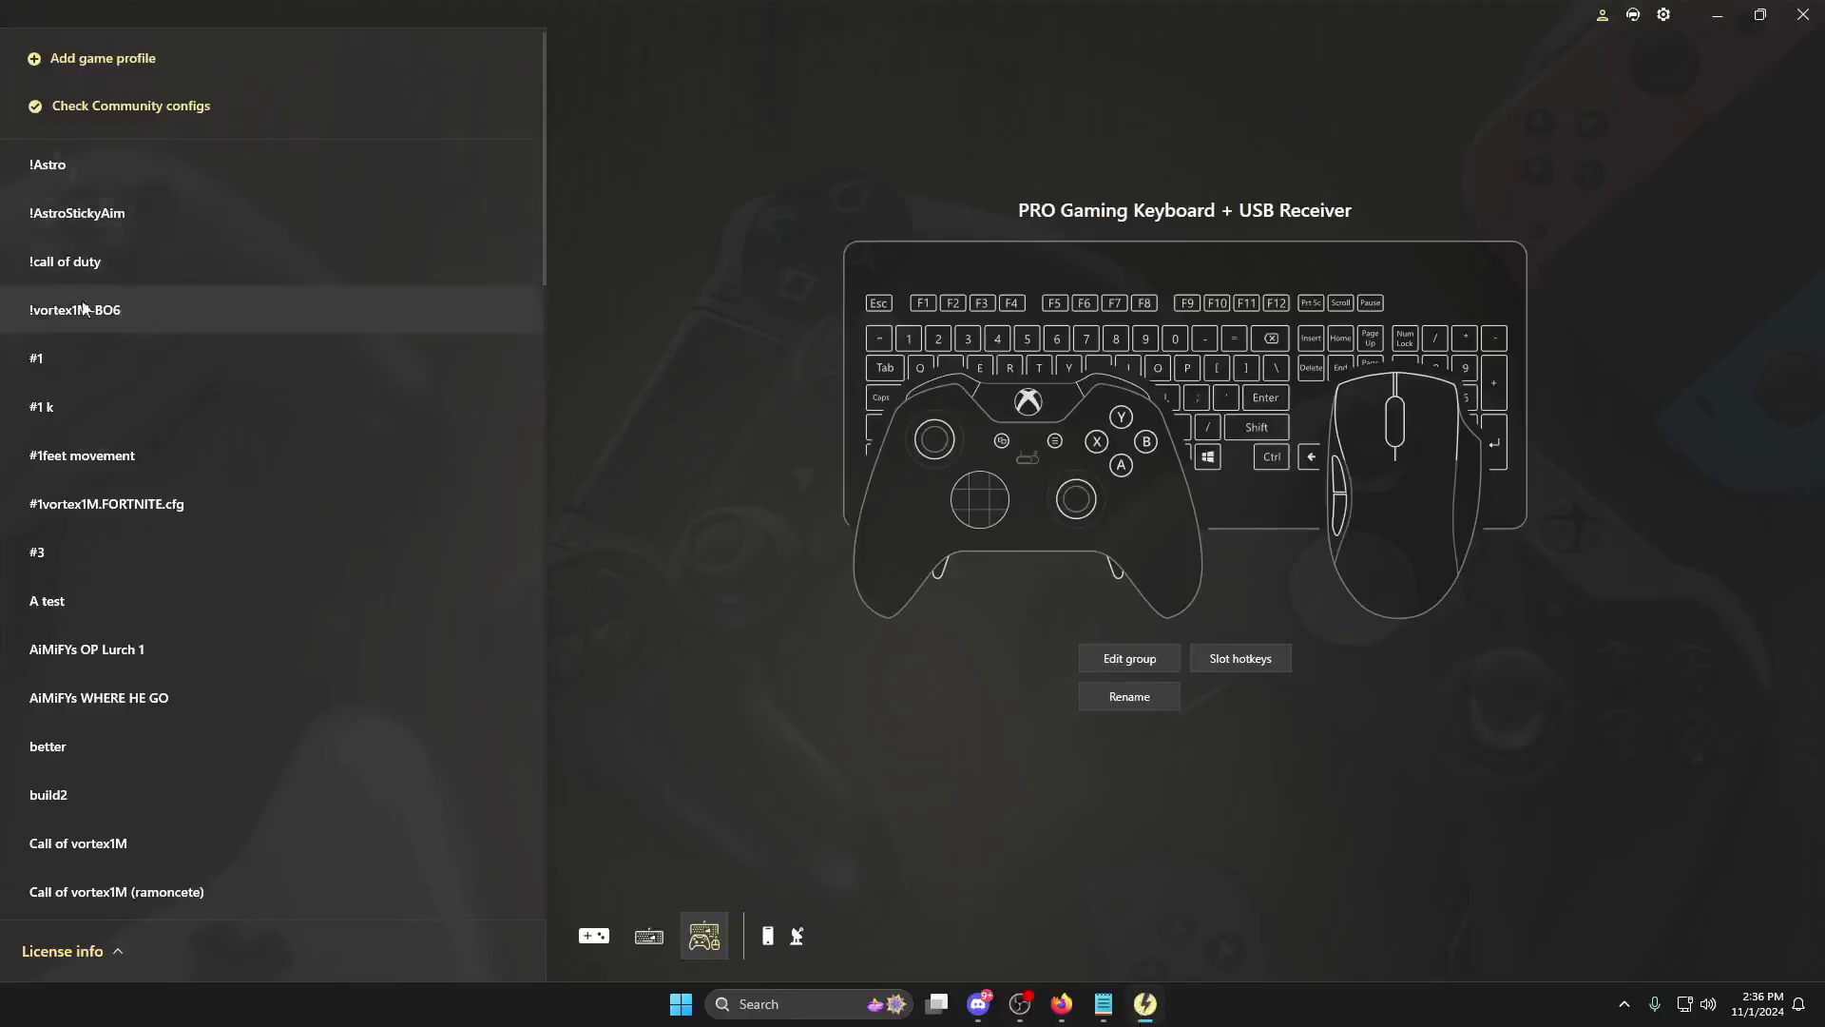
Apply the vortex1M.BO6 config from the !vortex1M-BO6 profile to Slot 1 and dismiss the mouse-locked notice
left_click(47, 317)
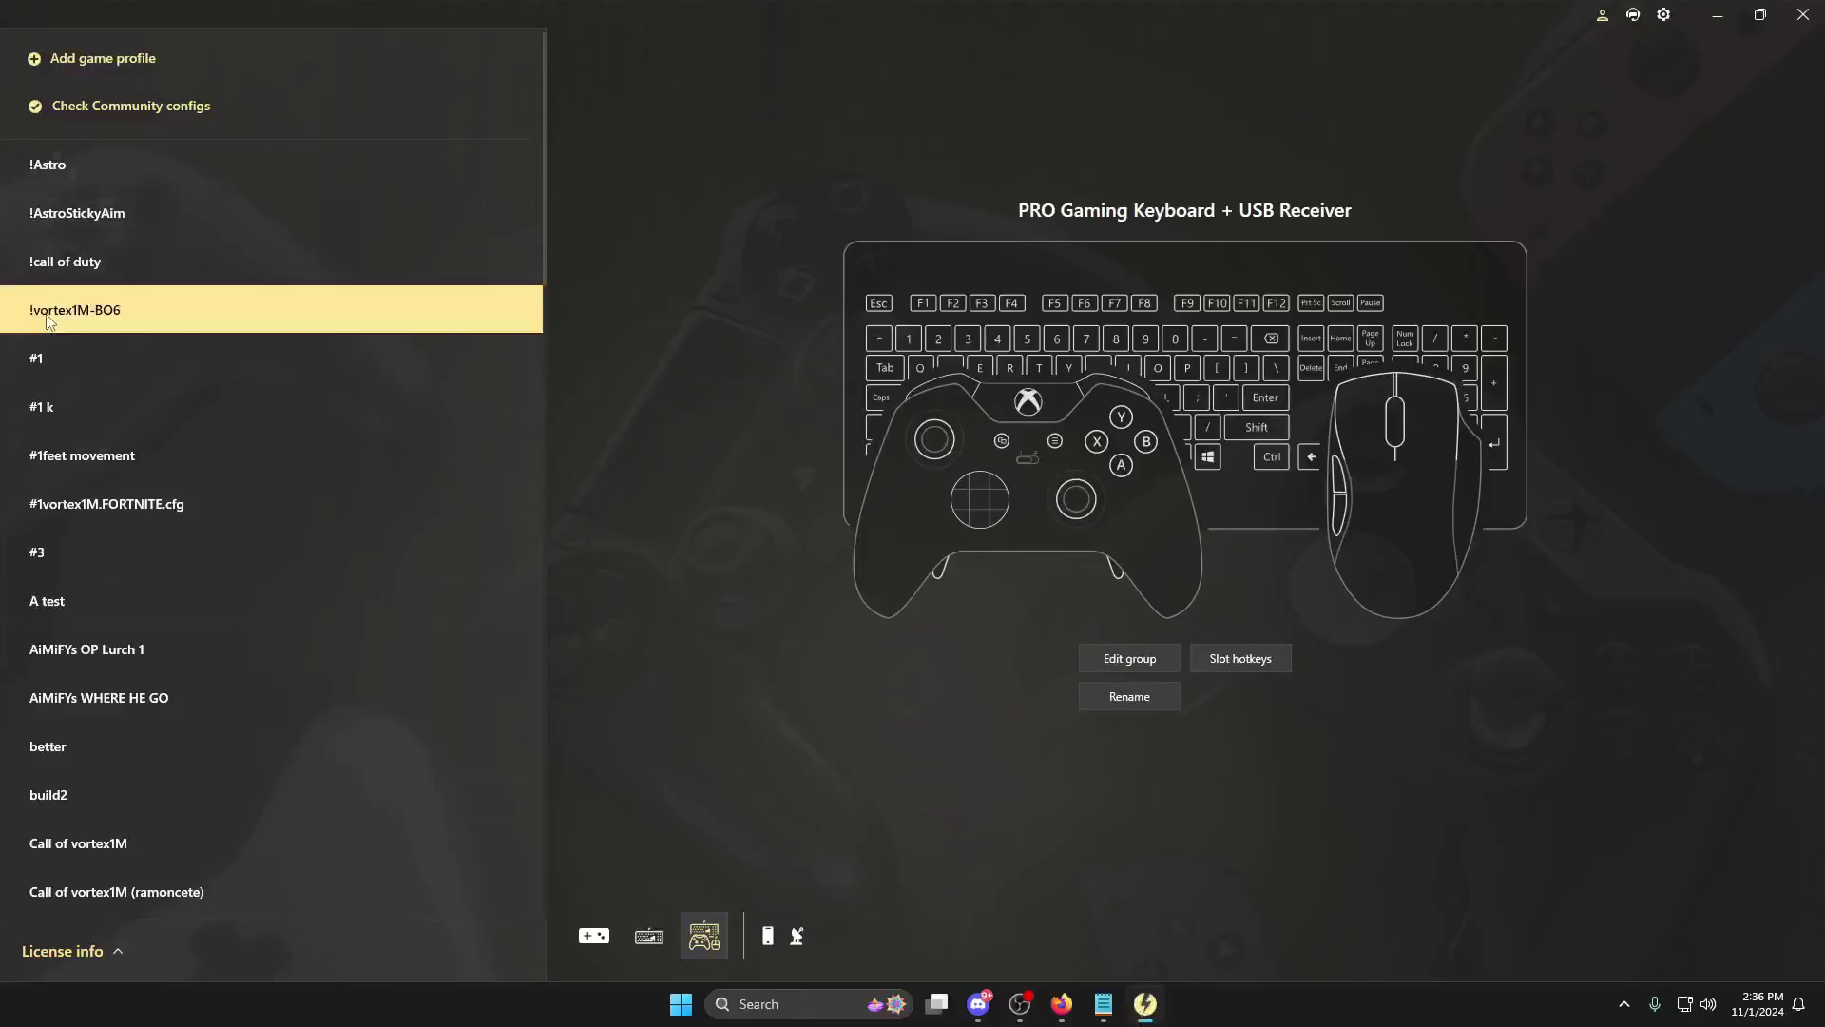
left_click(143, 321)
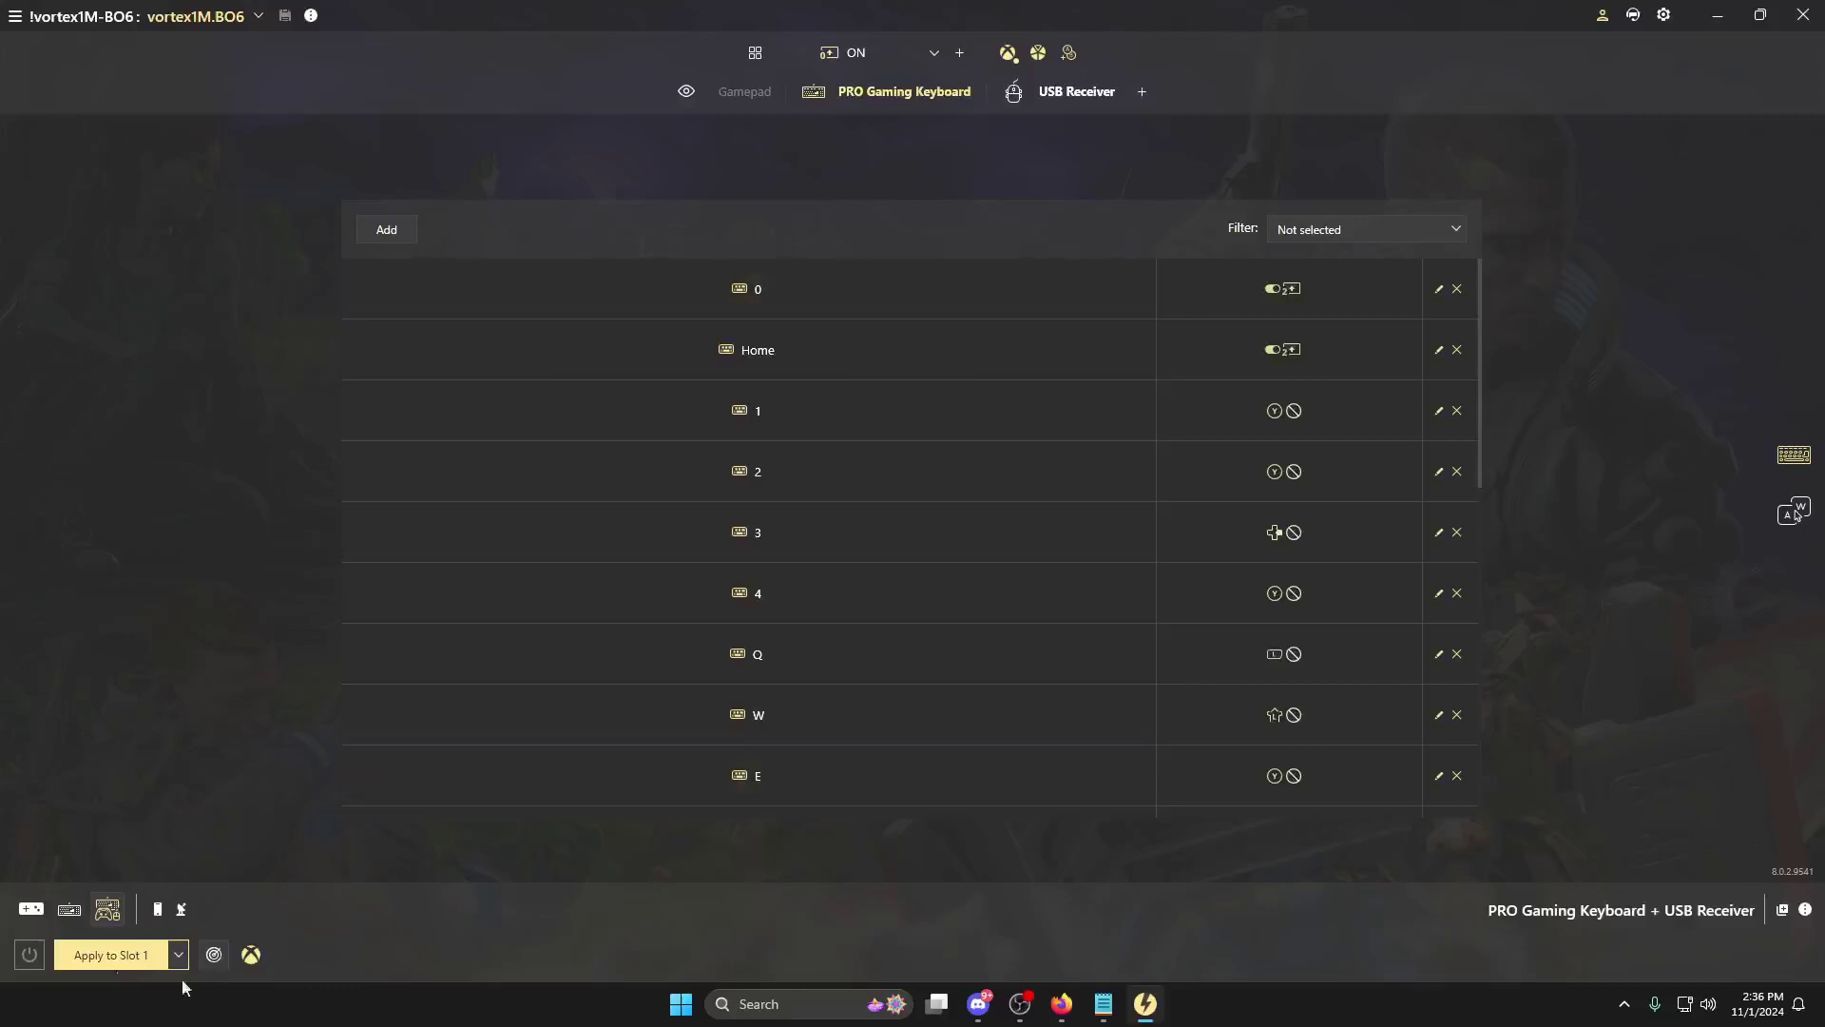
left_click(99, 952)
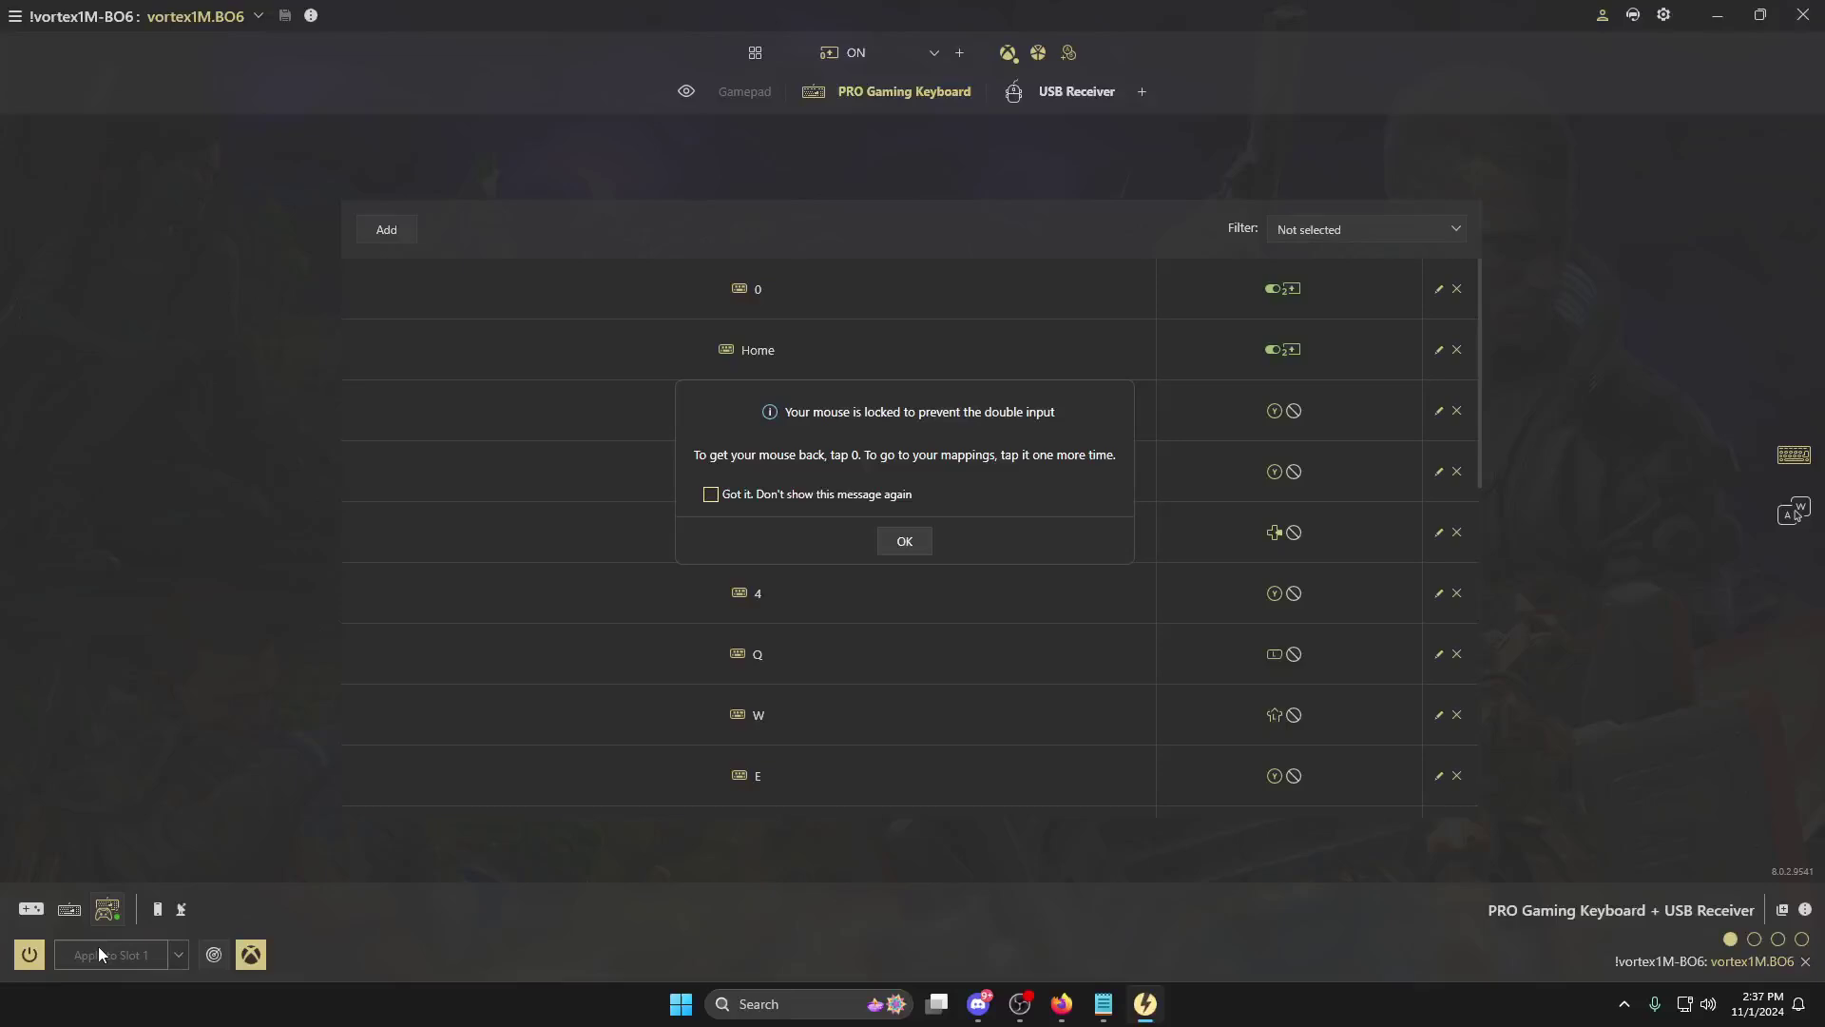
left_click(901, 542)
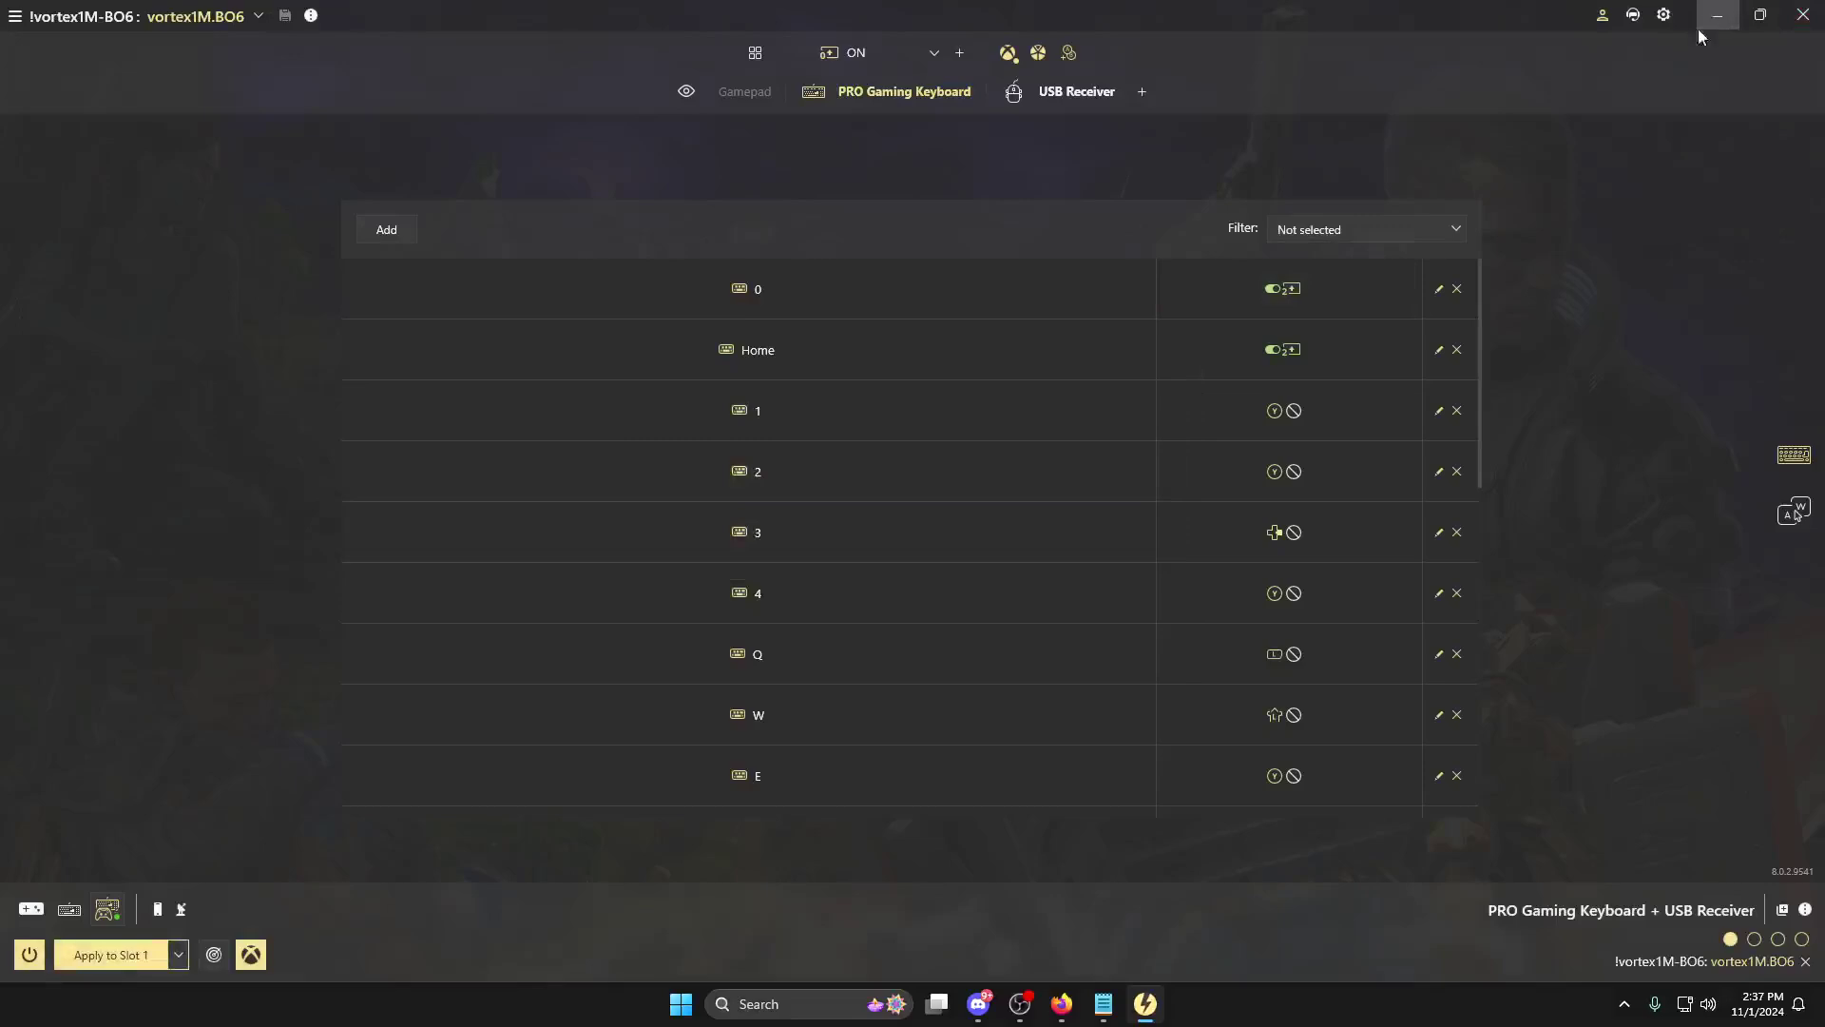
In Black Ops 6 Controller settings, leave the aiming input device set to Controller
key("alt+Tab")
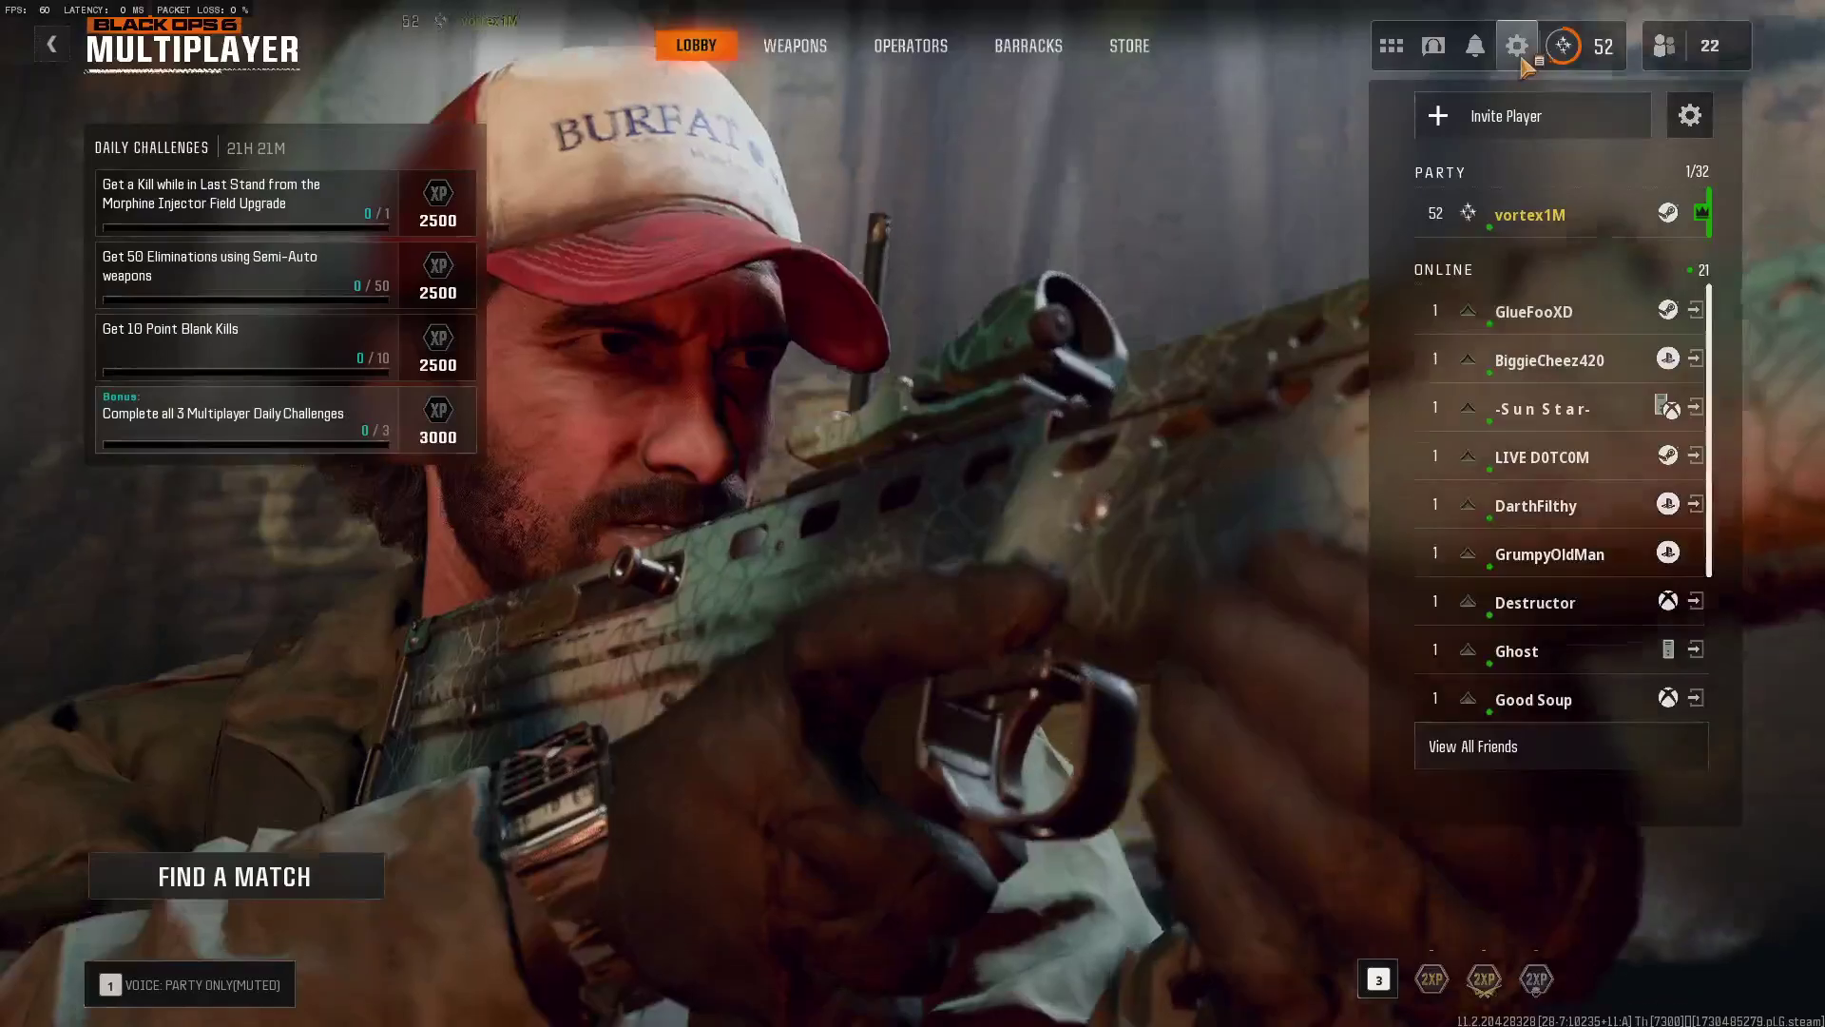
key("Escape")
key("Return")
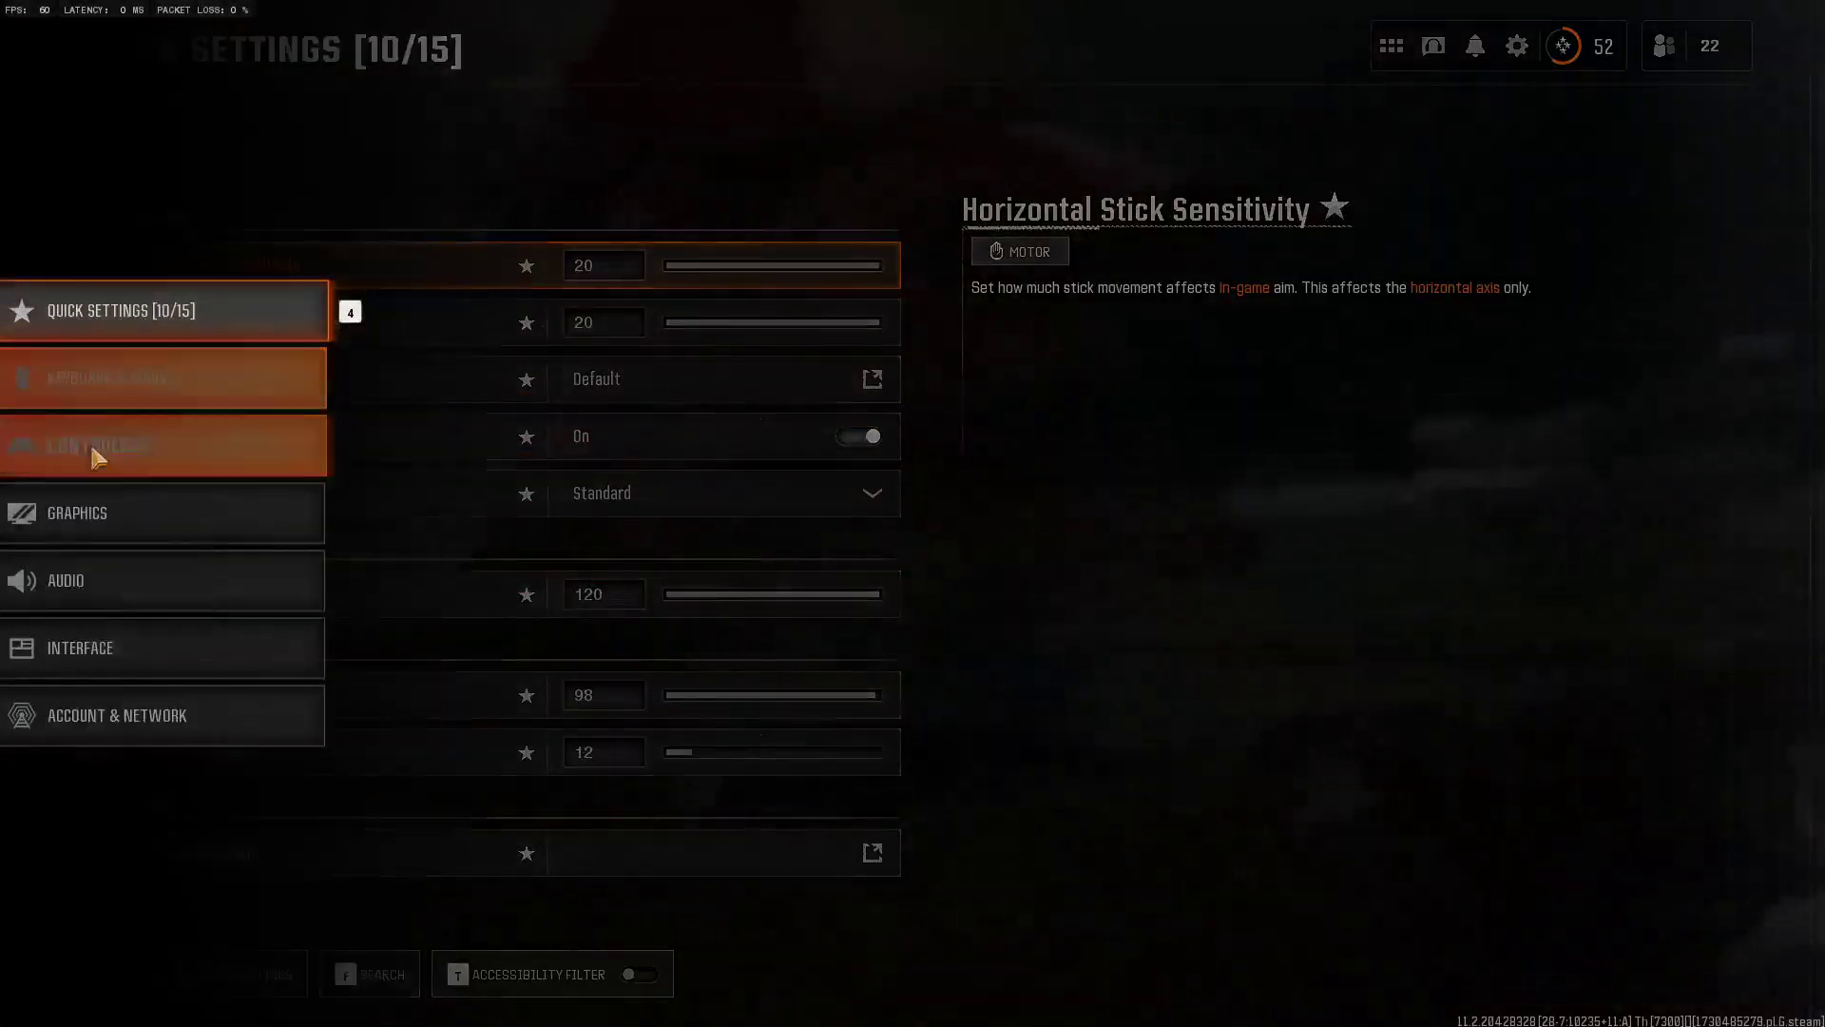
left_click(94, 447)
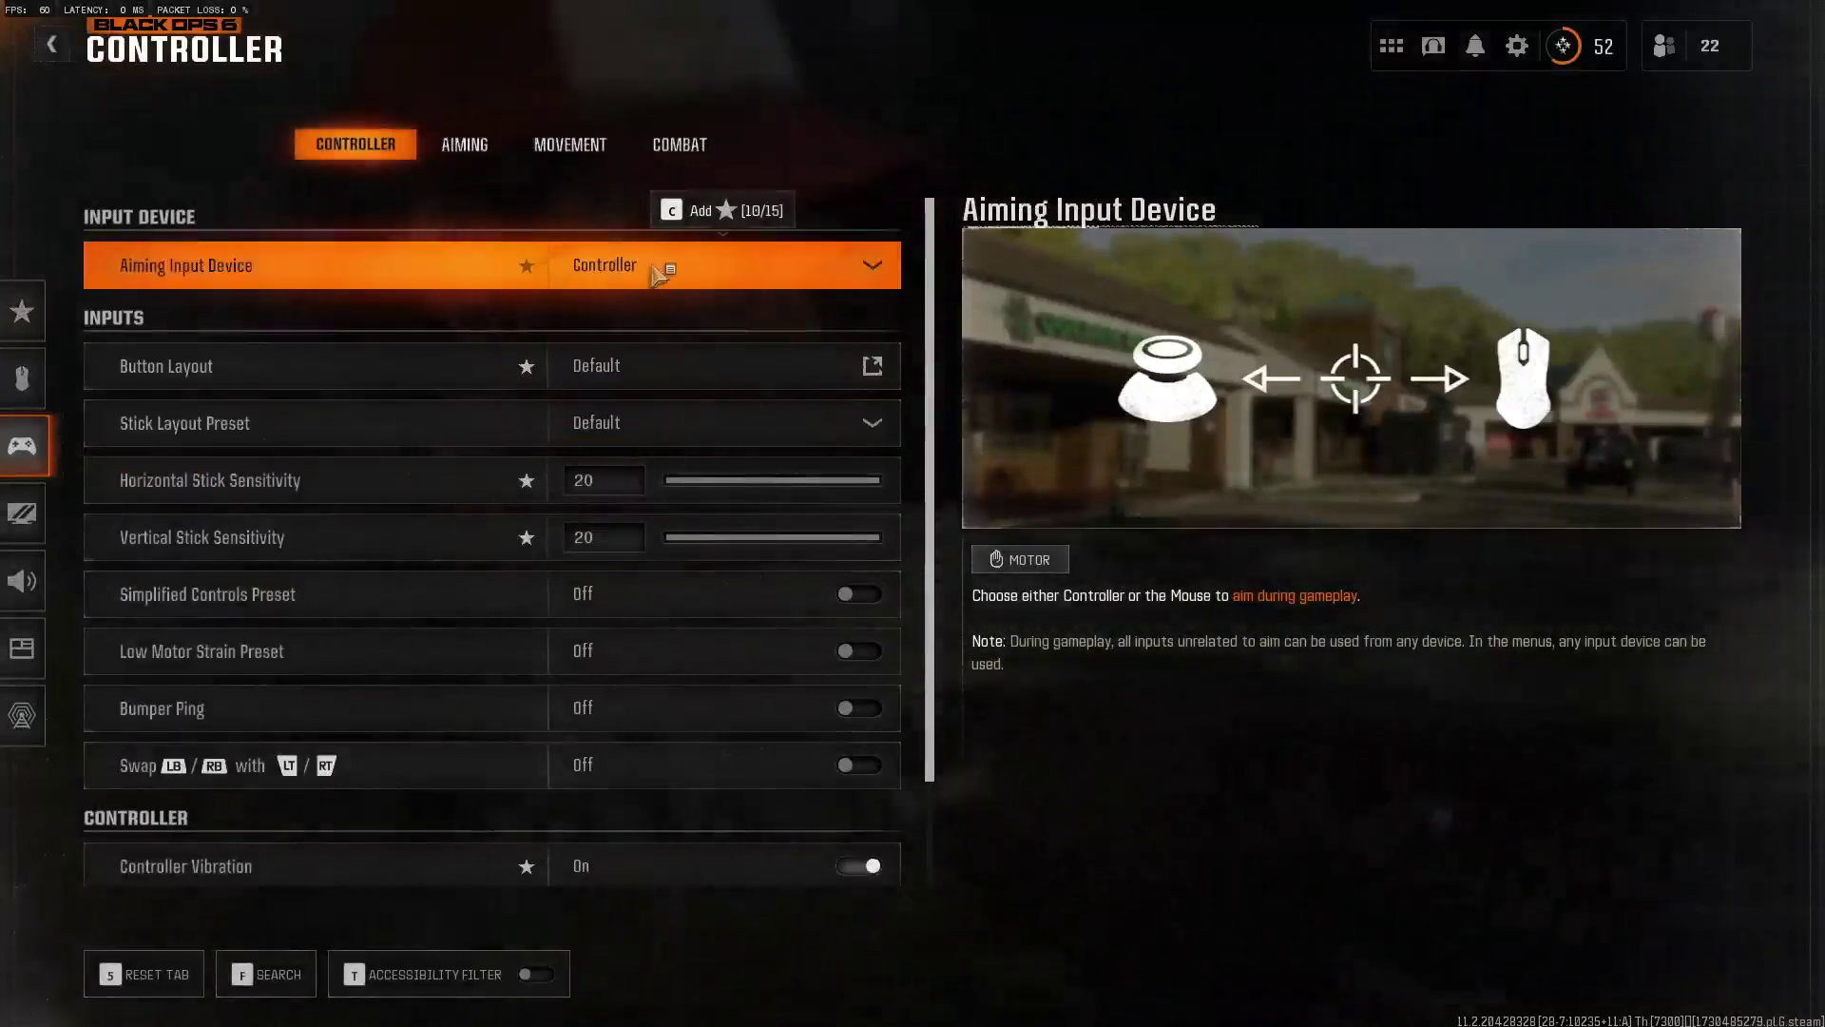
left_click(671, 275)
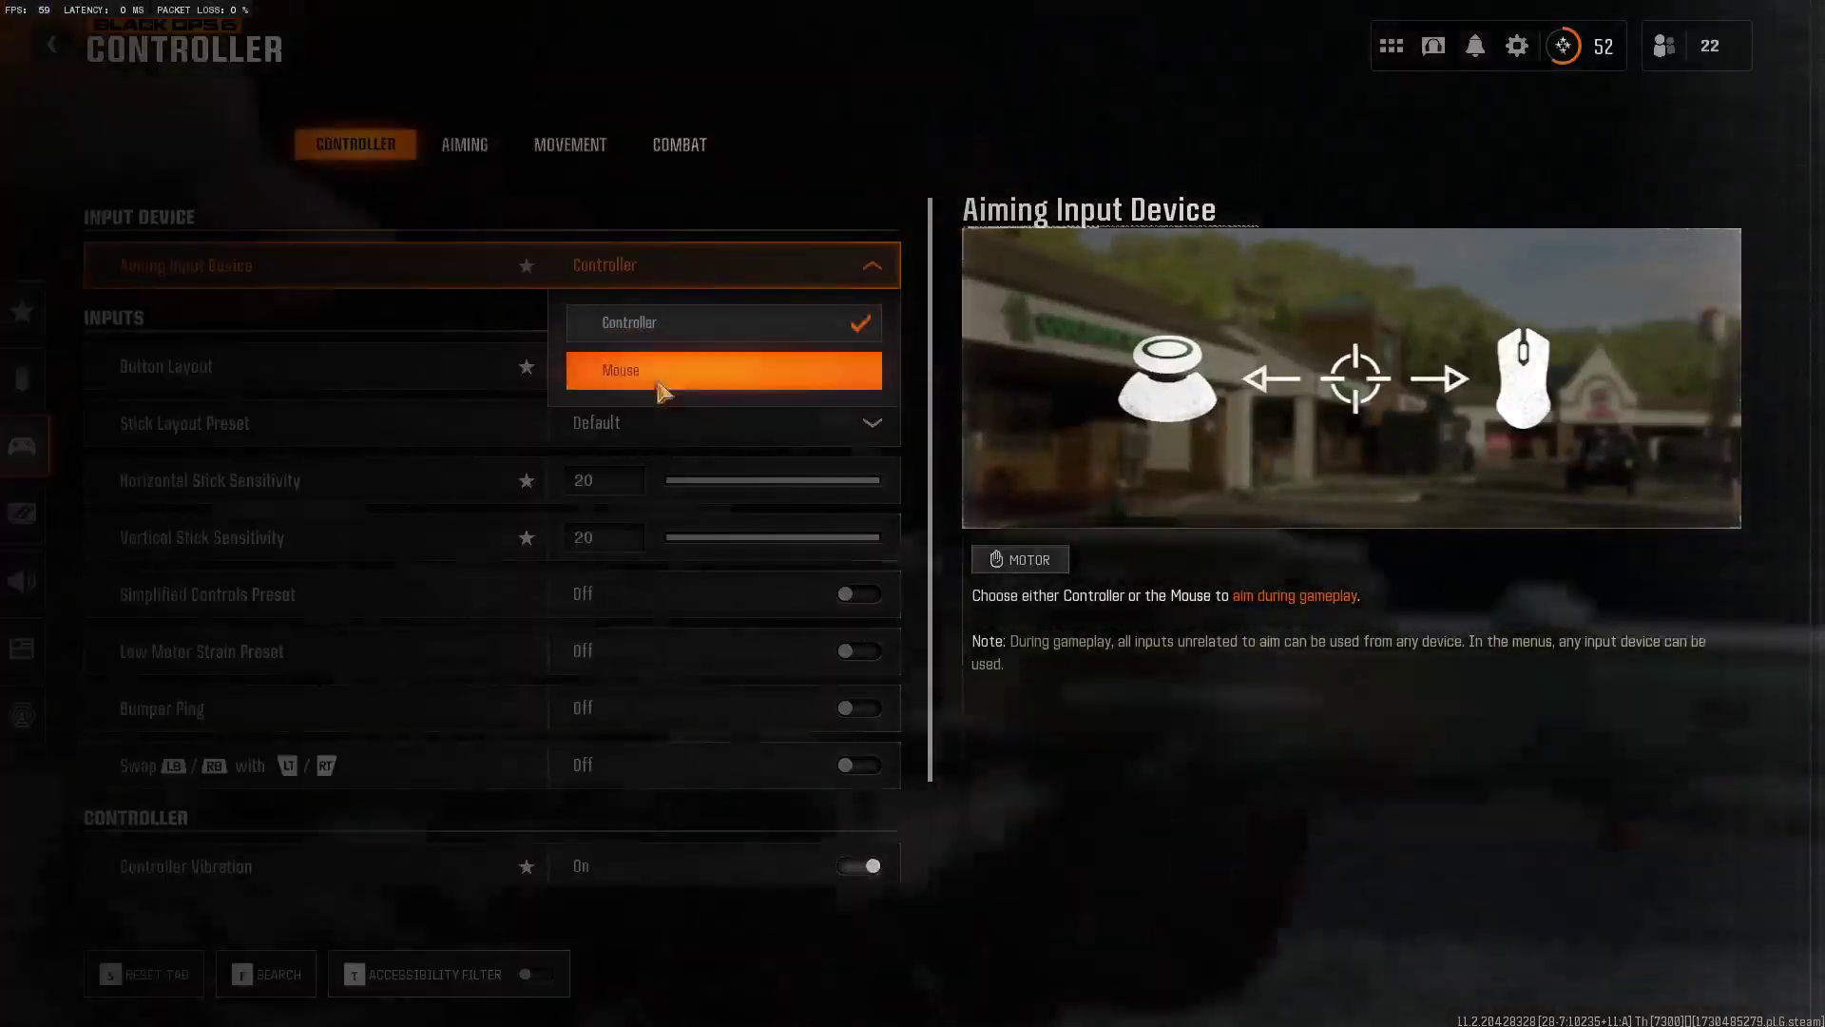
left_click(673, 341)
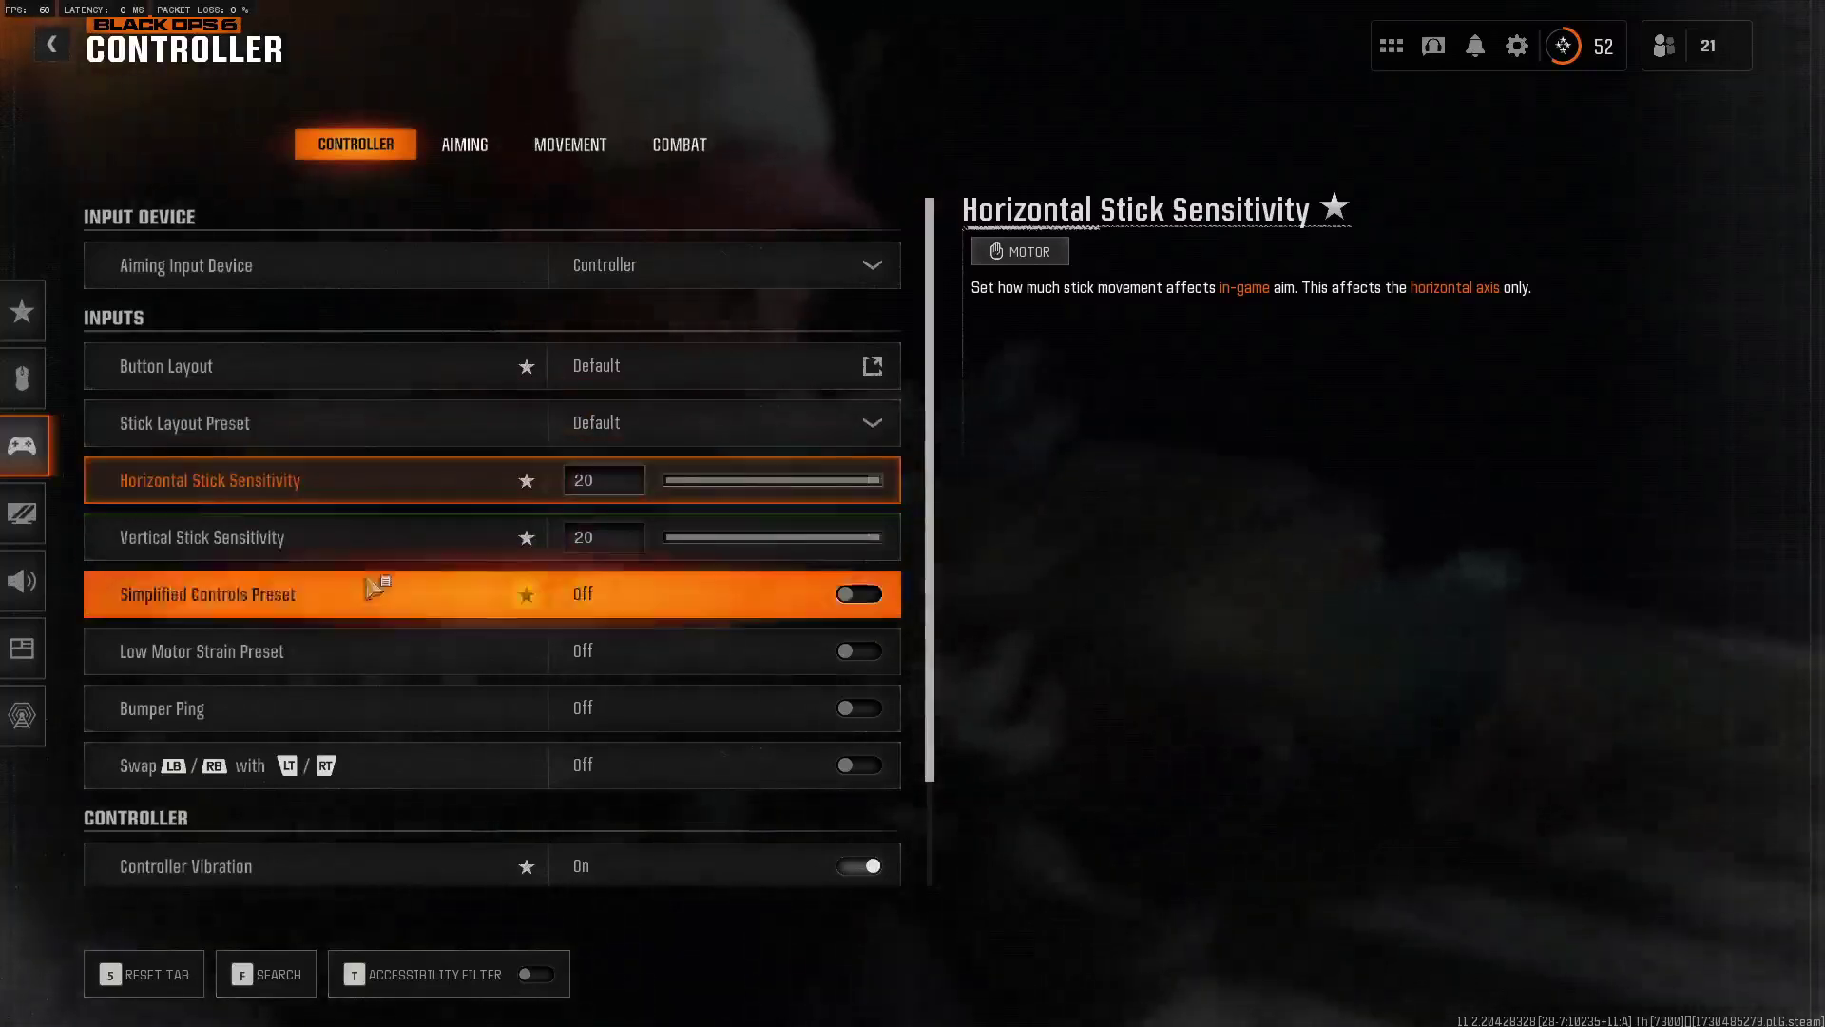
Expand Deadzone Inputs to show Left Stick Max 75, Right Stick Max 85, triggers 0
scroll(385, 575, "down", 1)
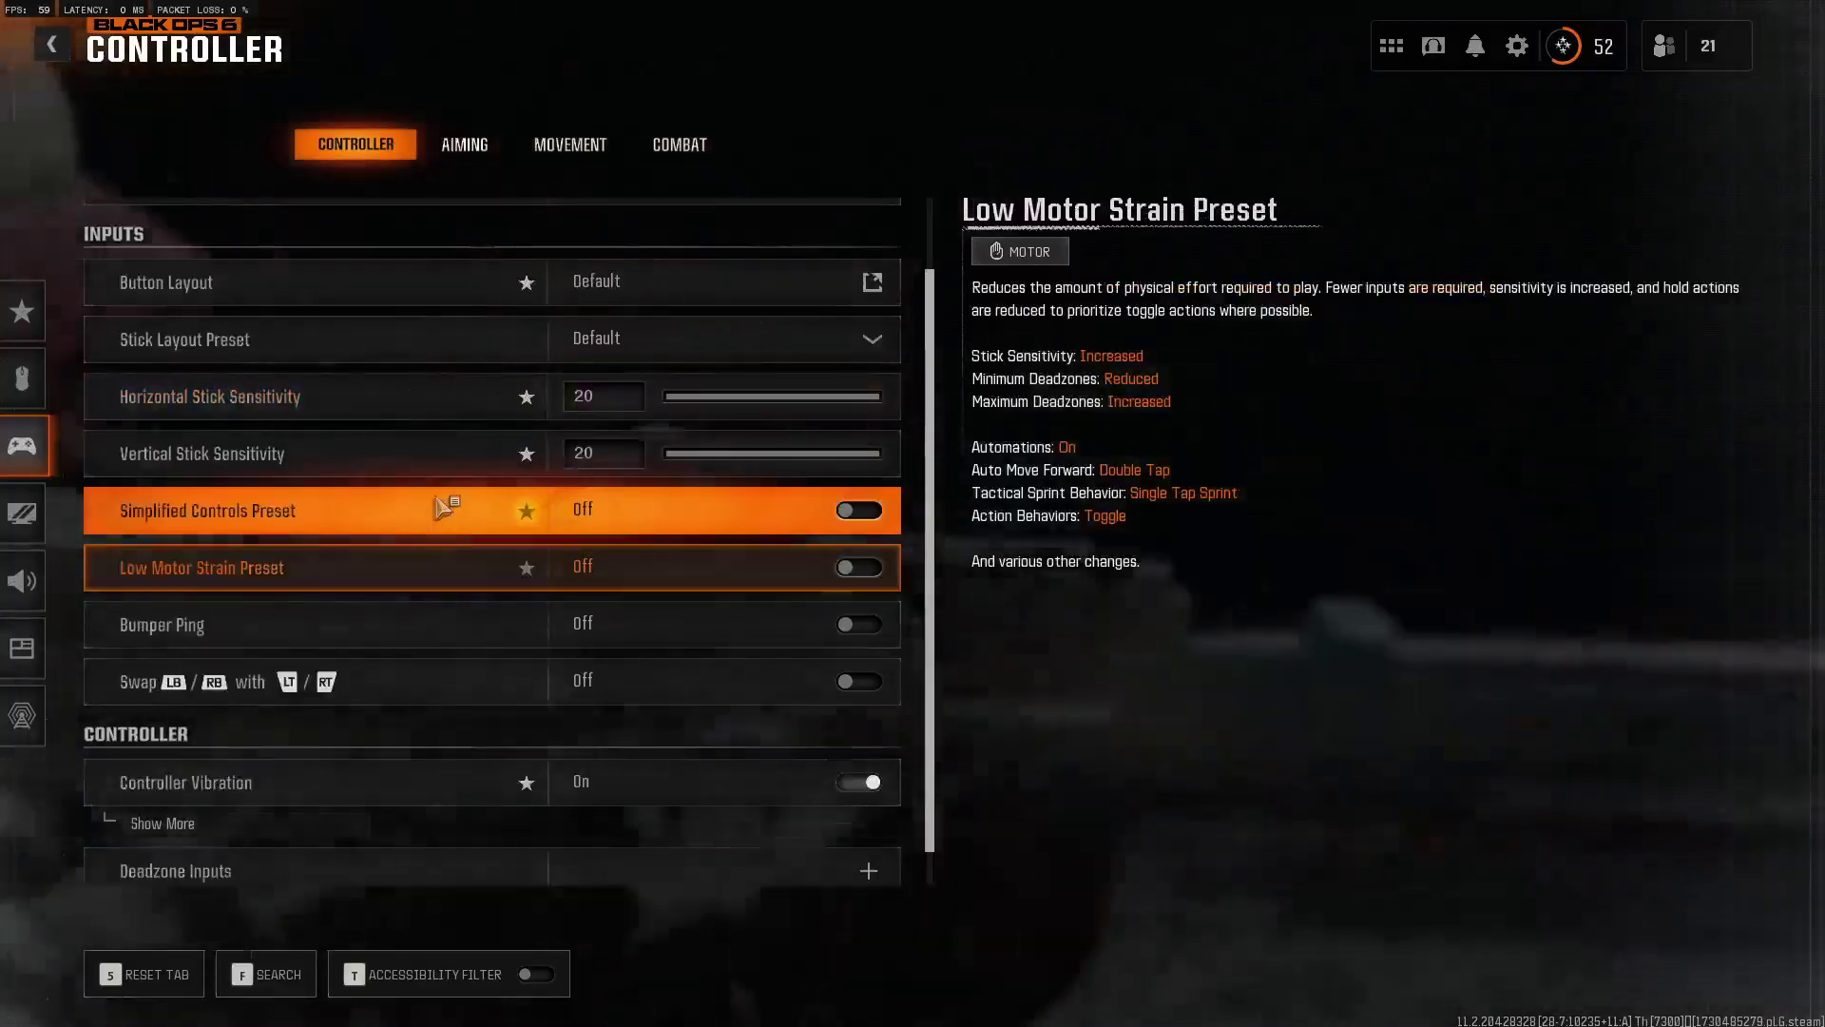
scroll(447, 532, "down", 1)
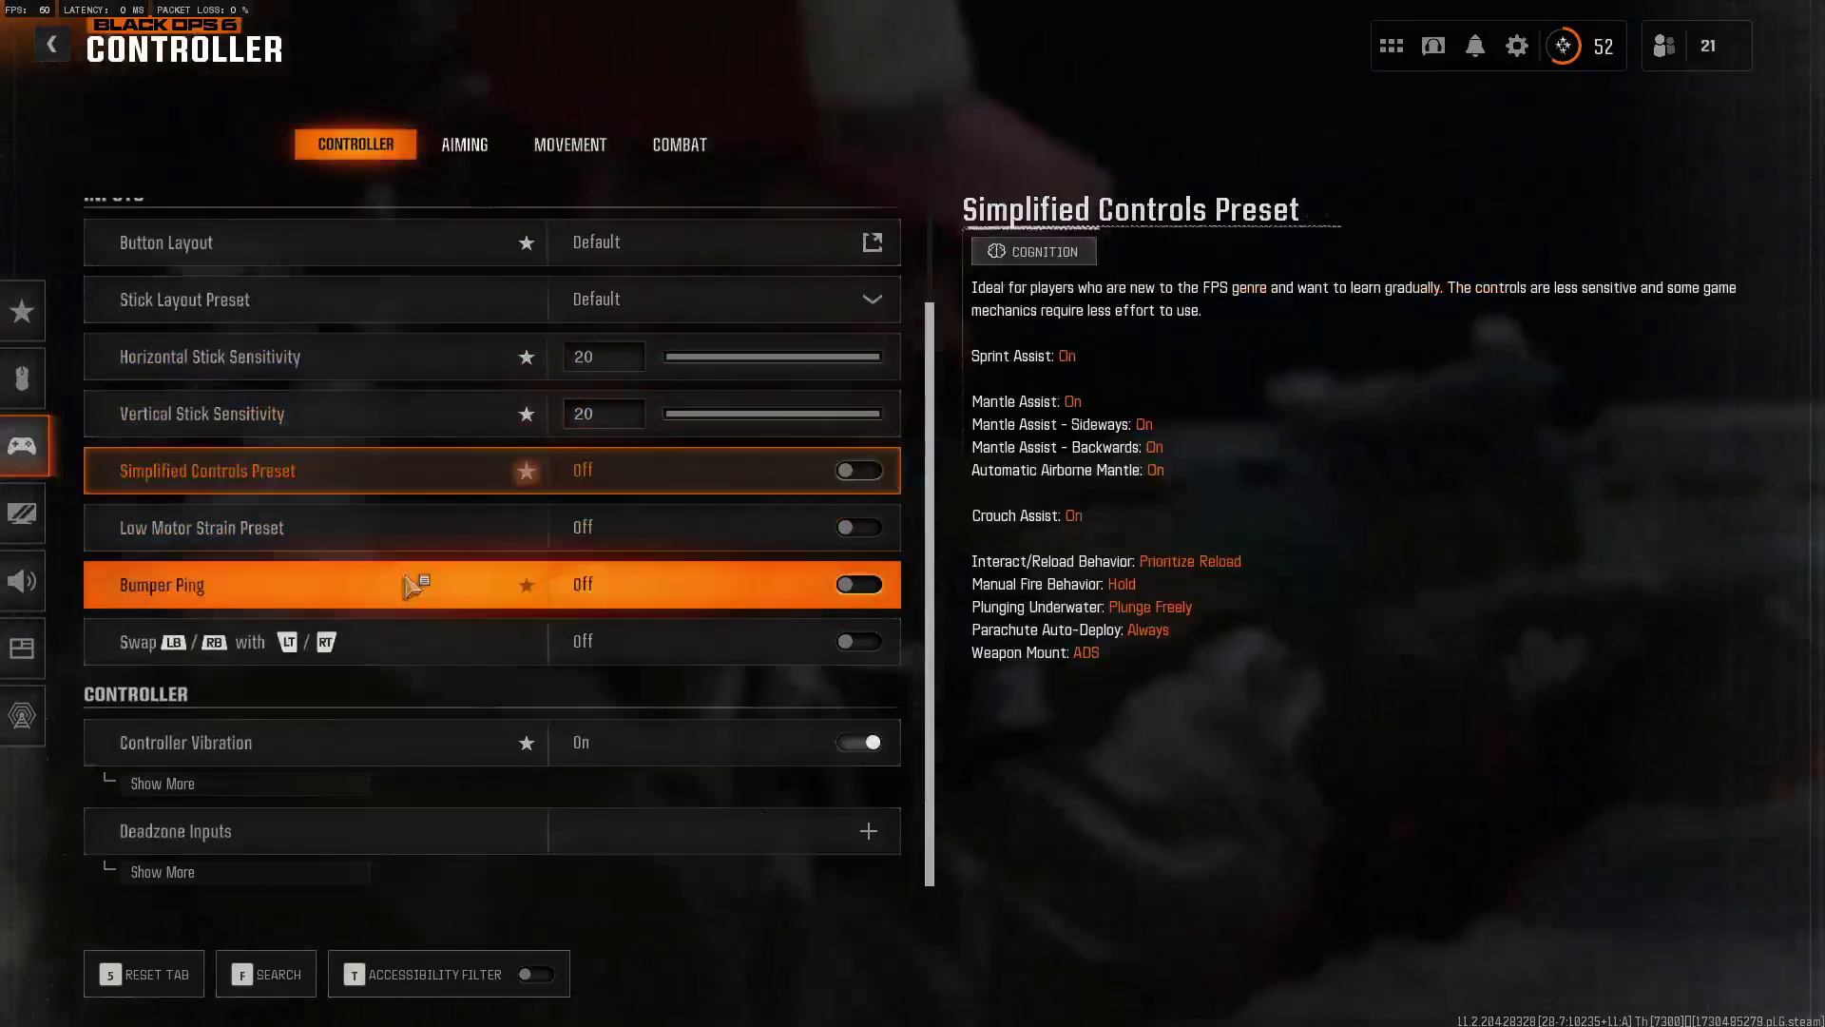
left_click(314, 872)
scroll(323, 875, "down", 5)
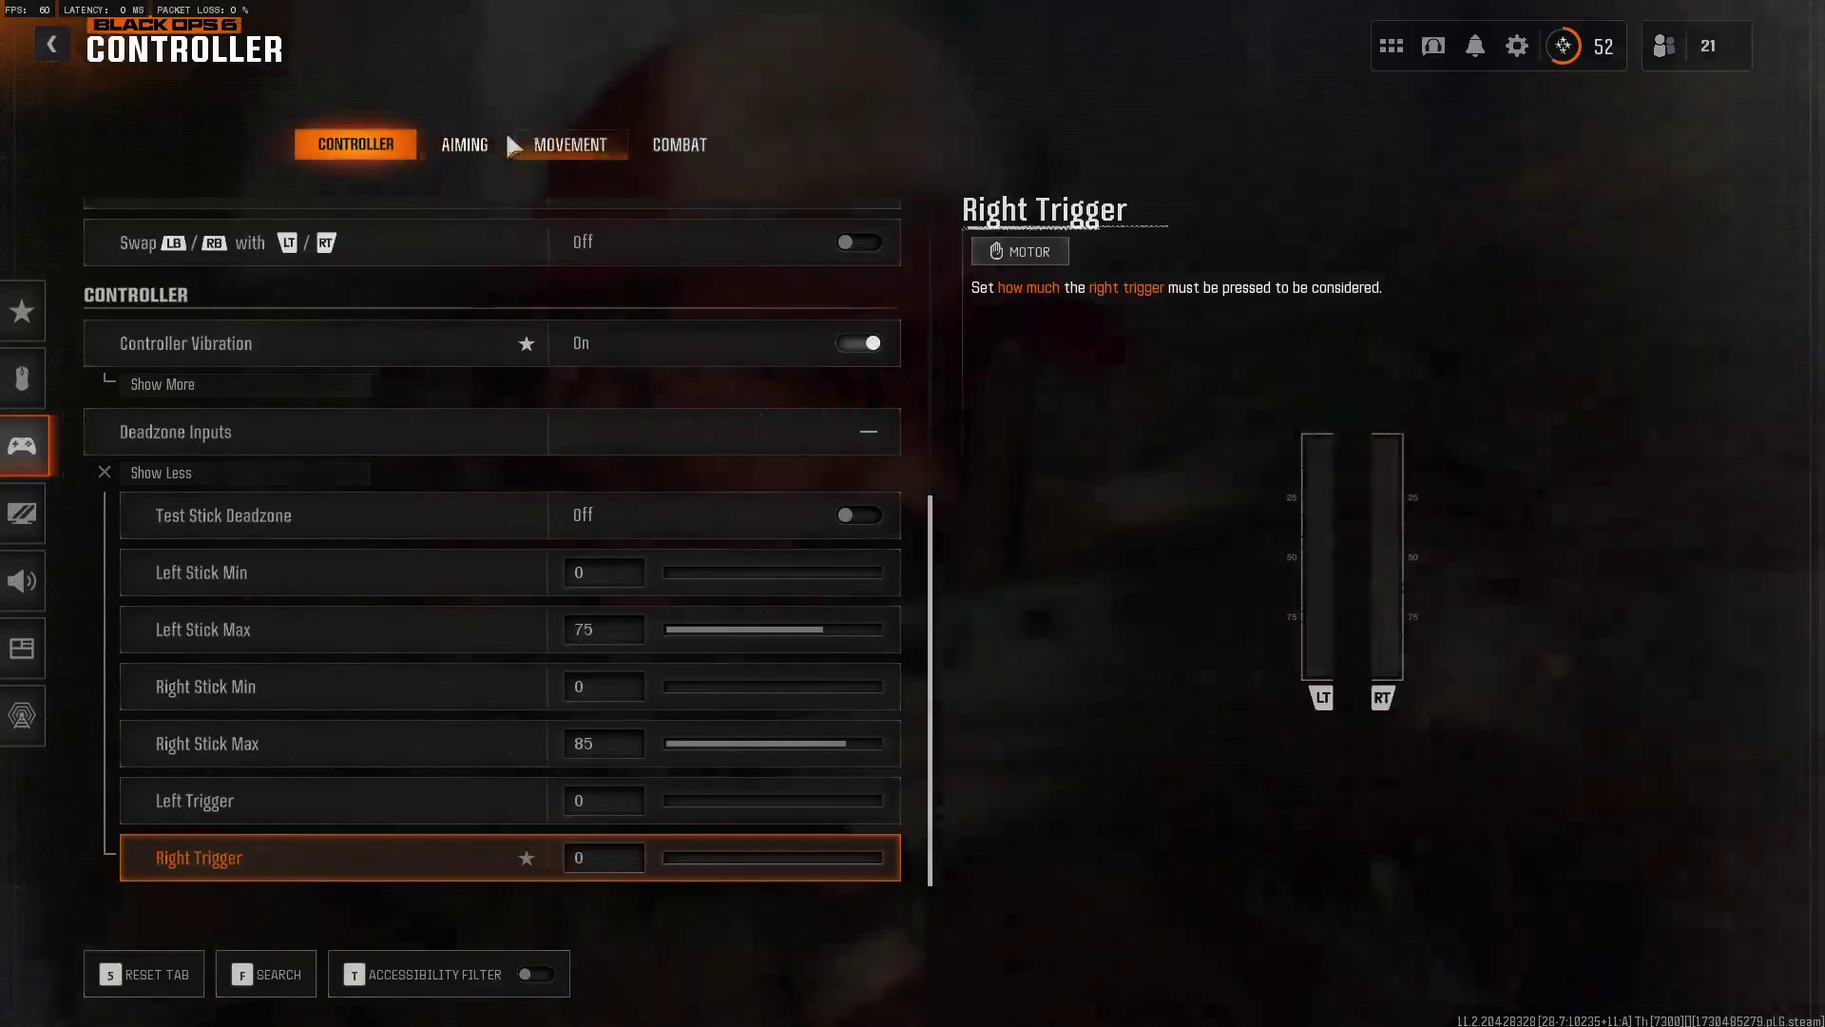
Expand the Sensitivity Multiplier settings on the Aiming tab and view the Air Vehicles description
left_click(480, 143)
left_click(200, 304)
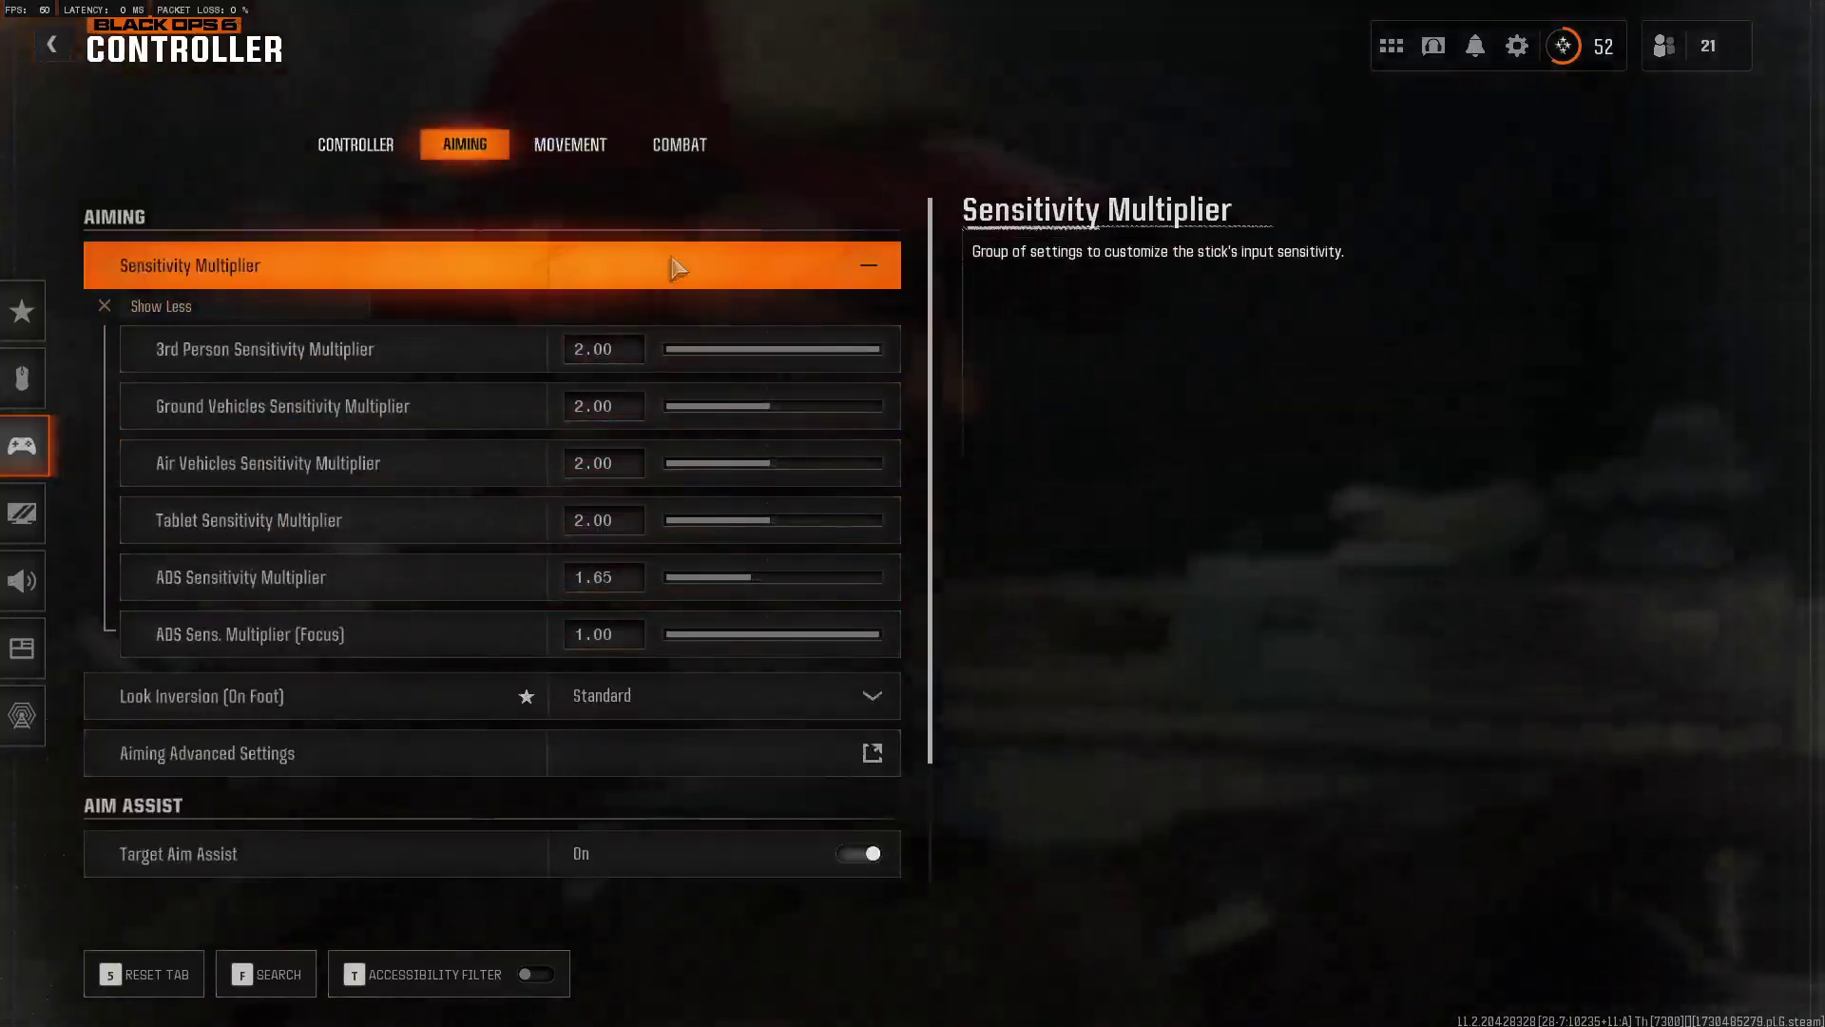
left_click(342, 463)
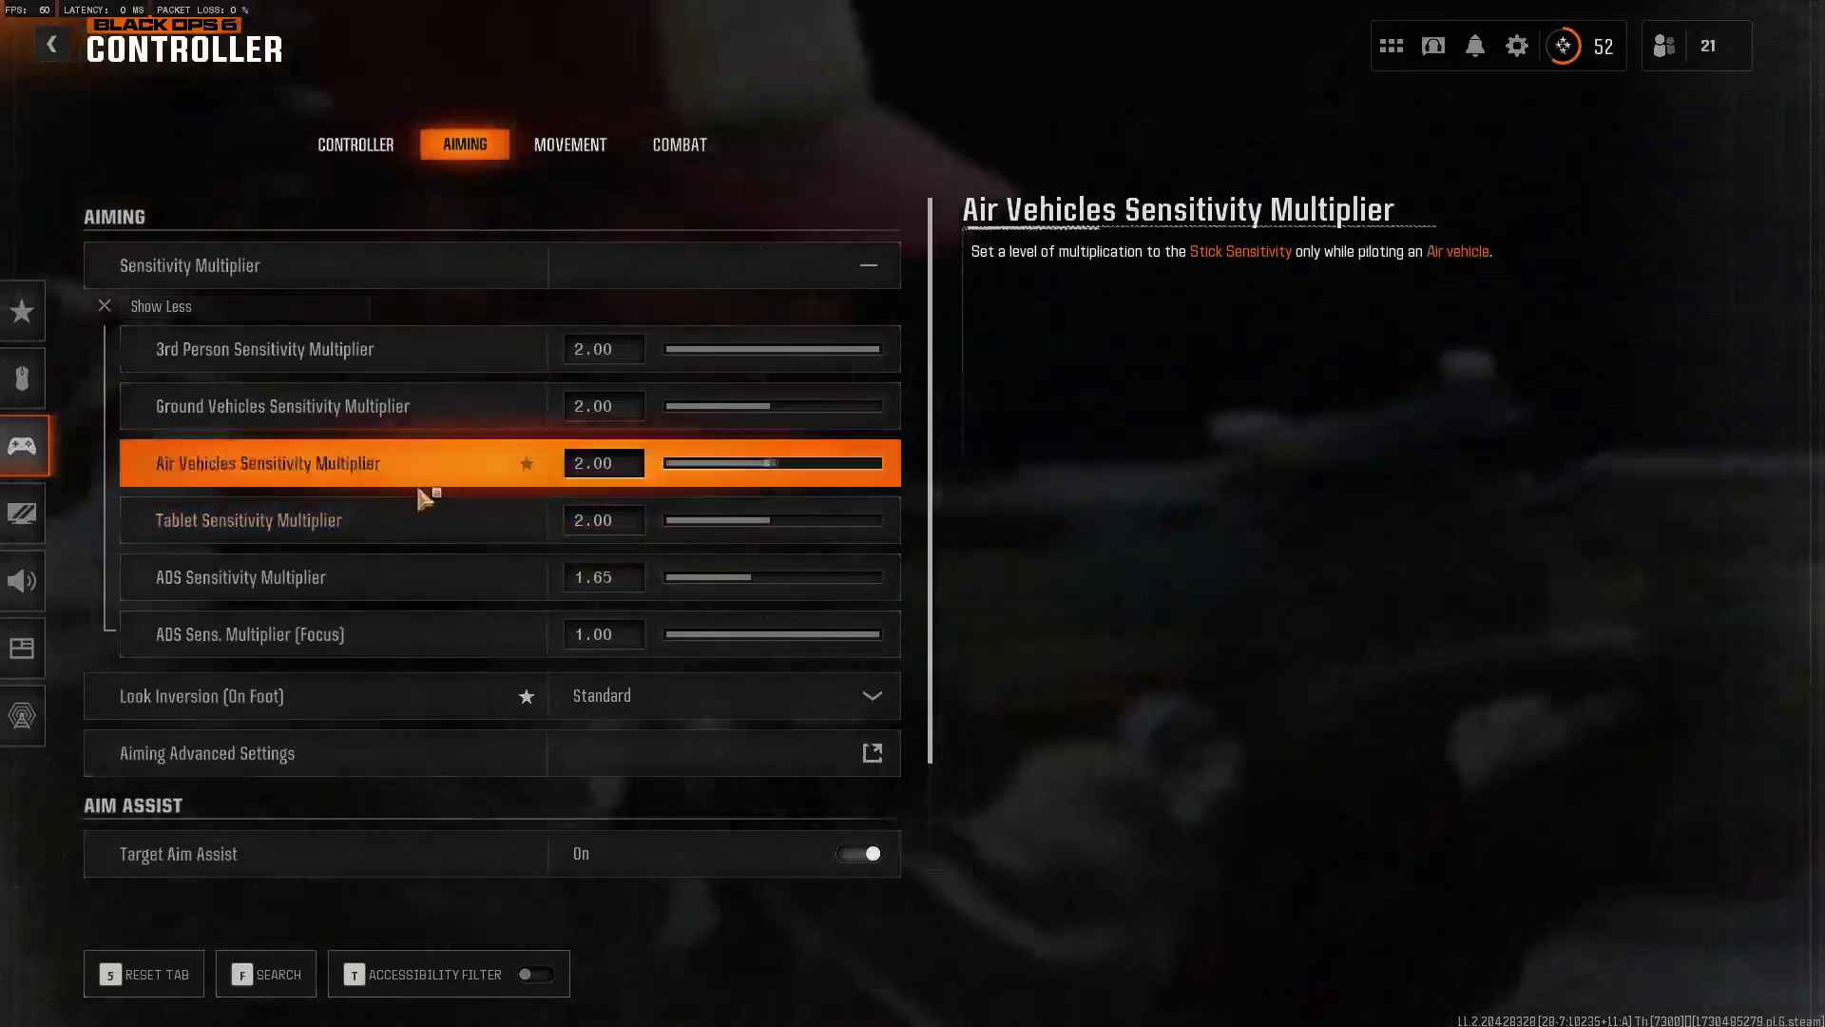
mouse_move(411, 523)
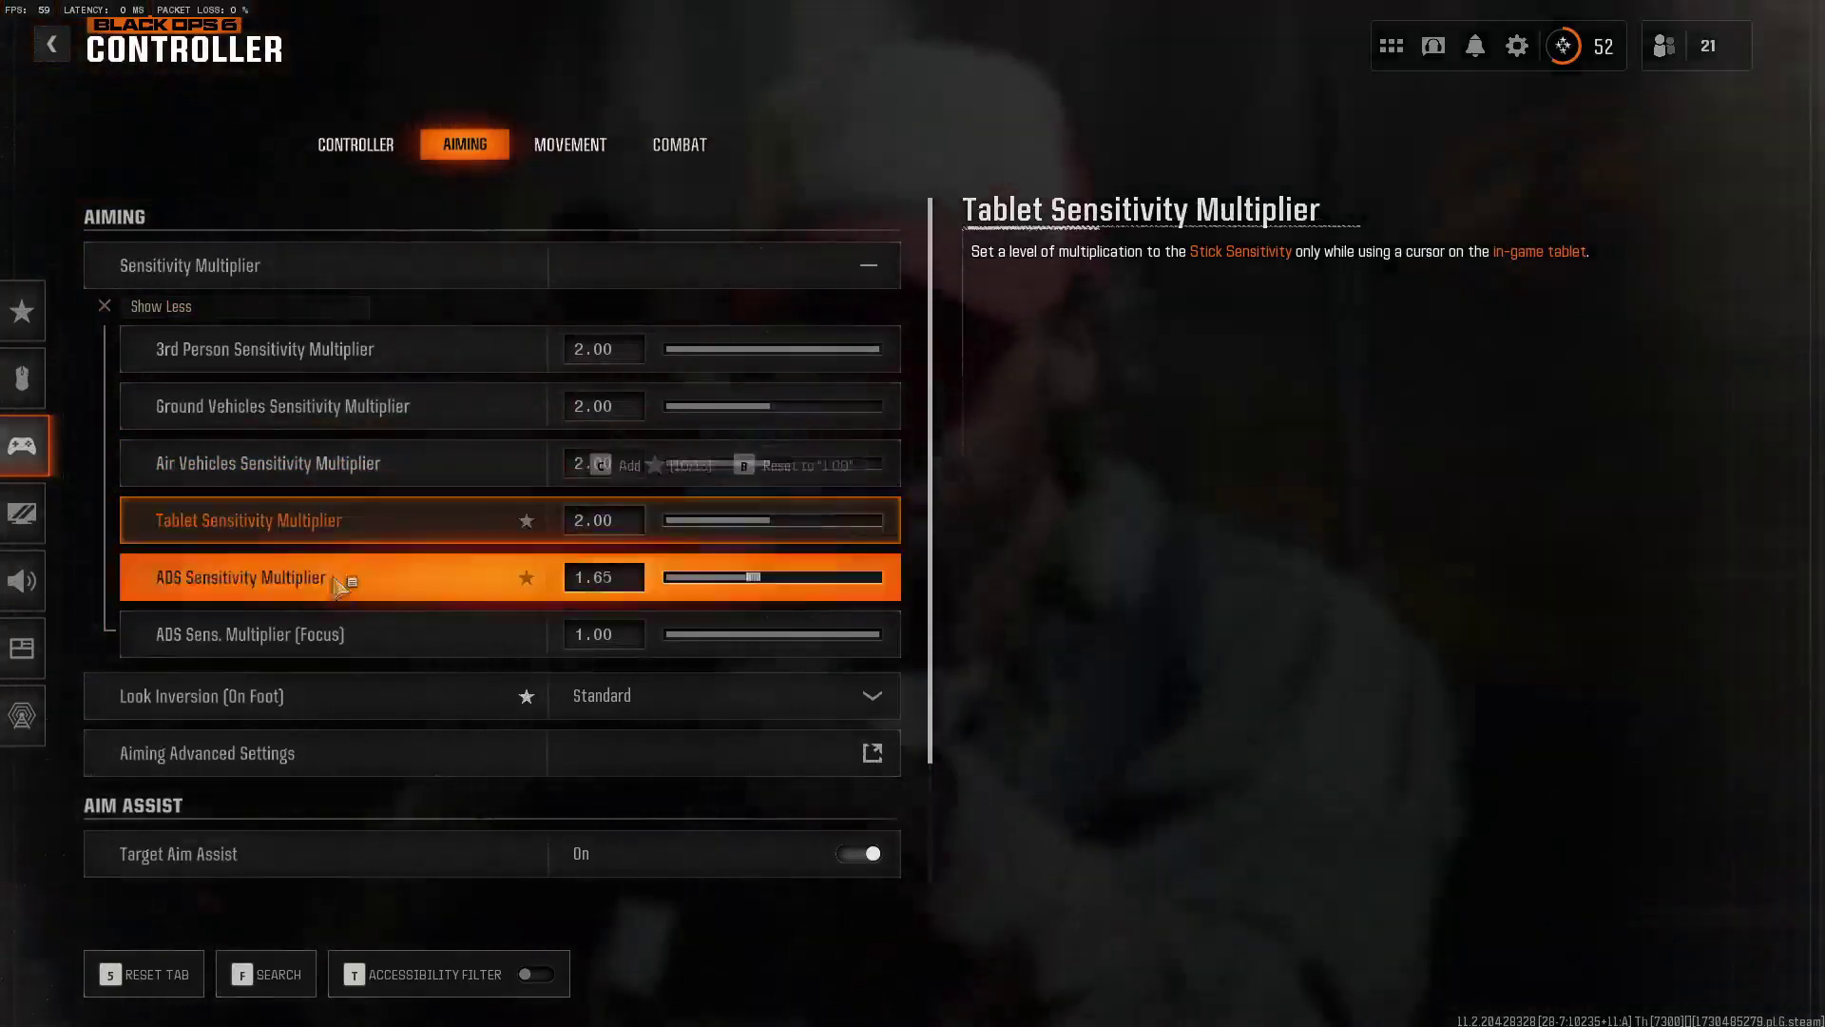
mouse_move(178, 583)
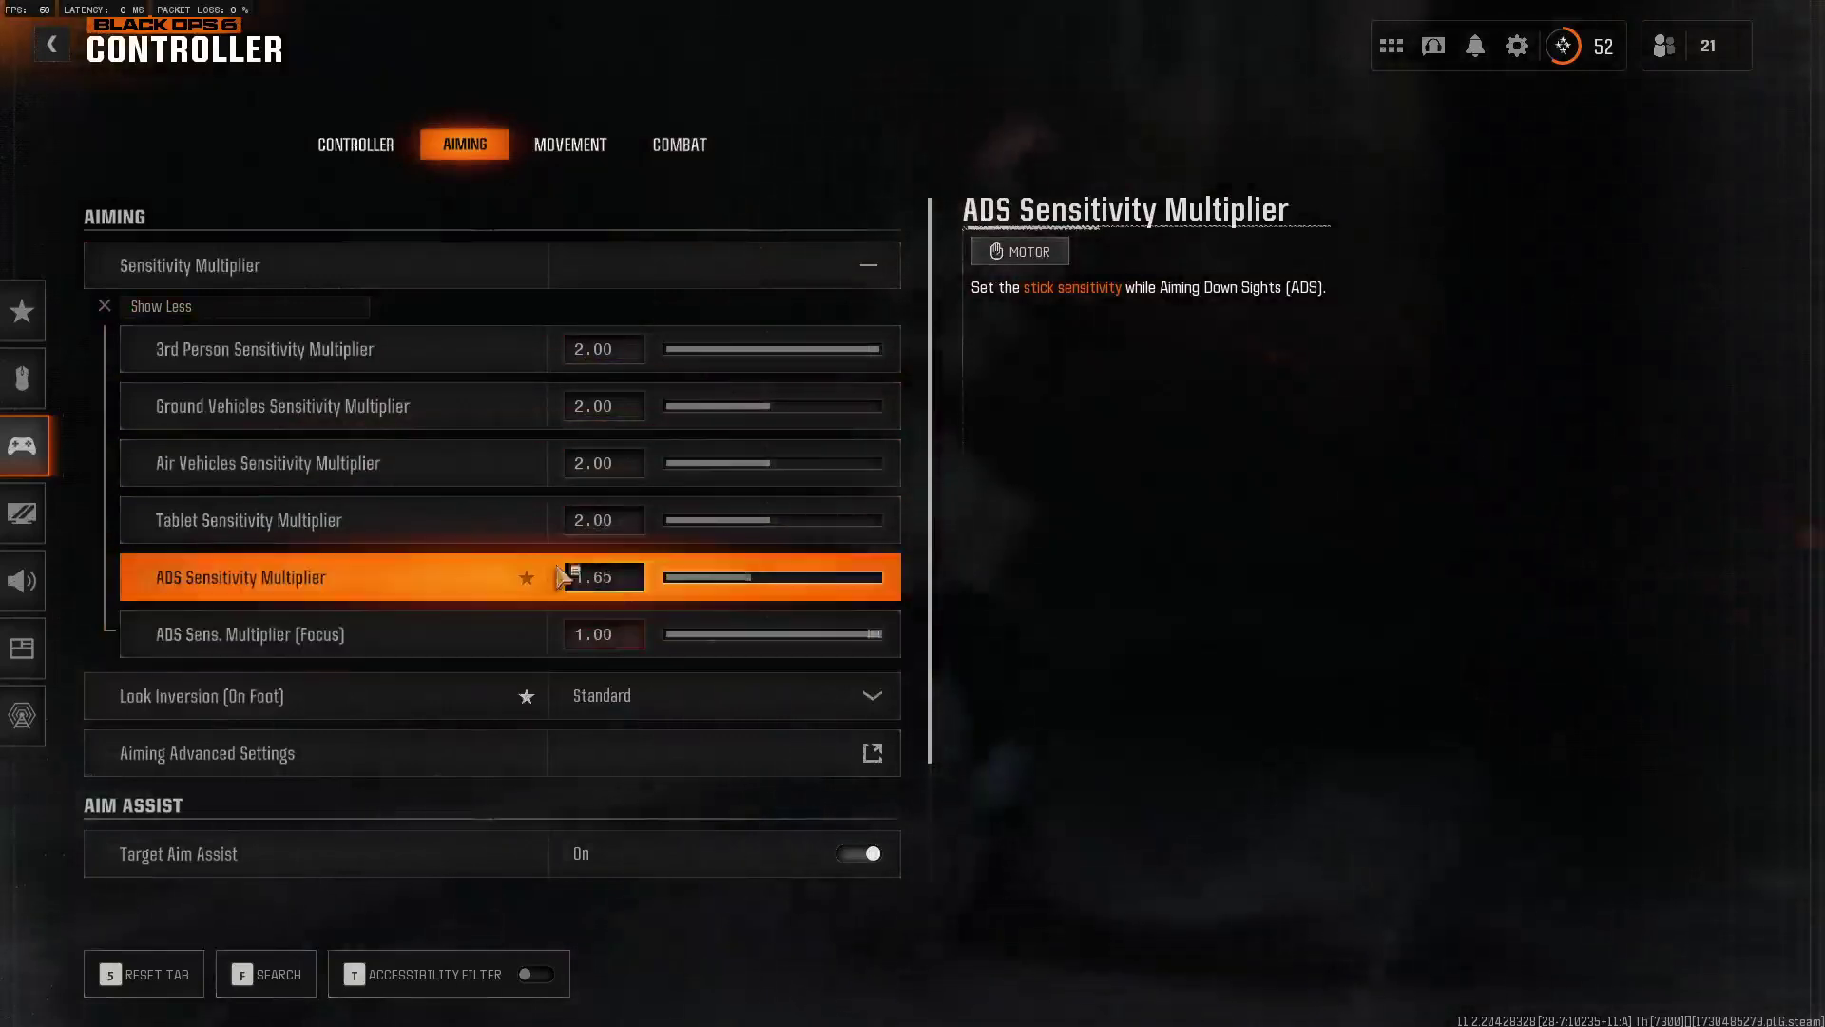
Review the multiplier rows, with ADS at 1.65, then switch out of the game
scroll(409, 665, "down", 1)
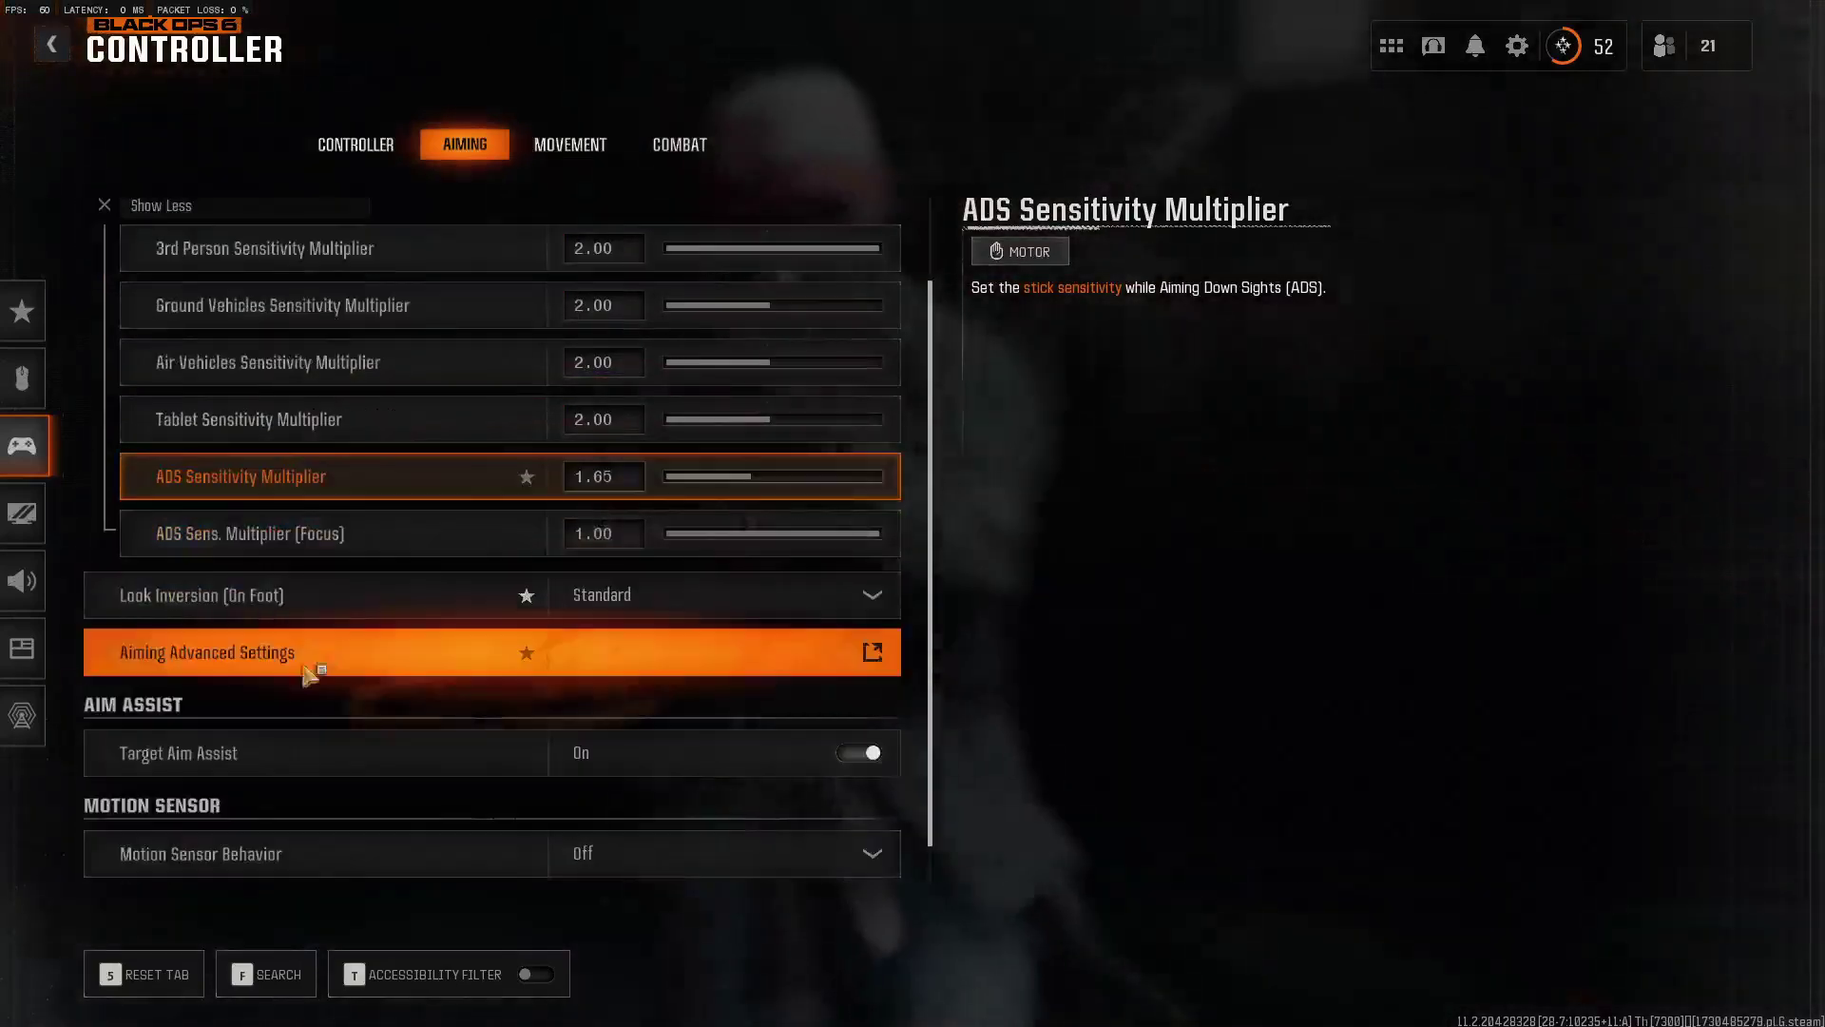
scroll(237, 466, "up", 1)
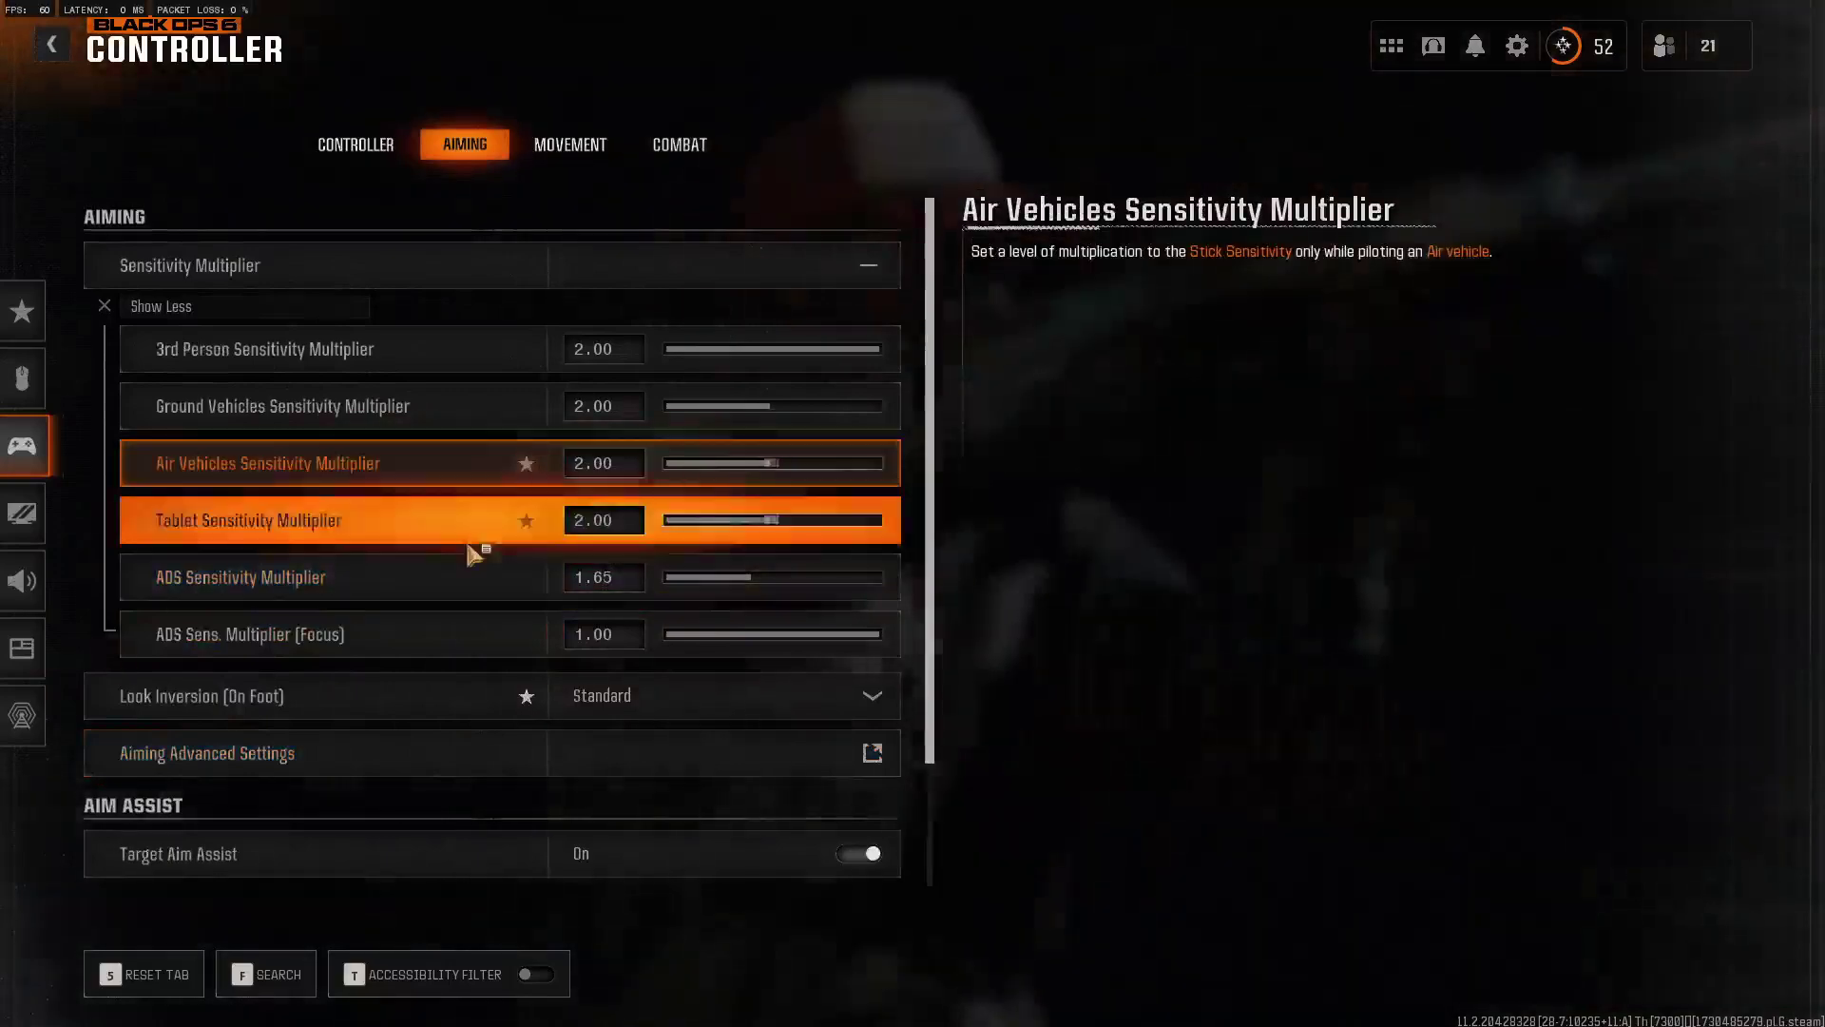
scroll(471, 544, "down", 2)
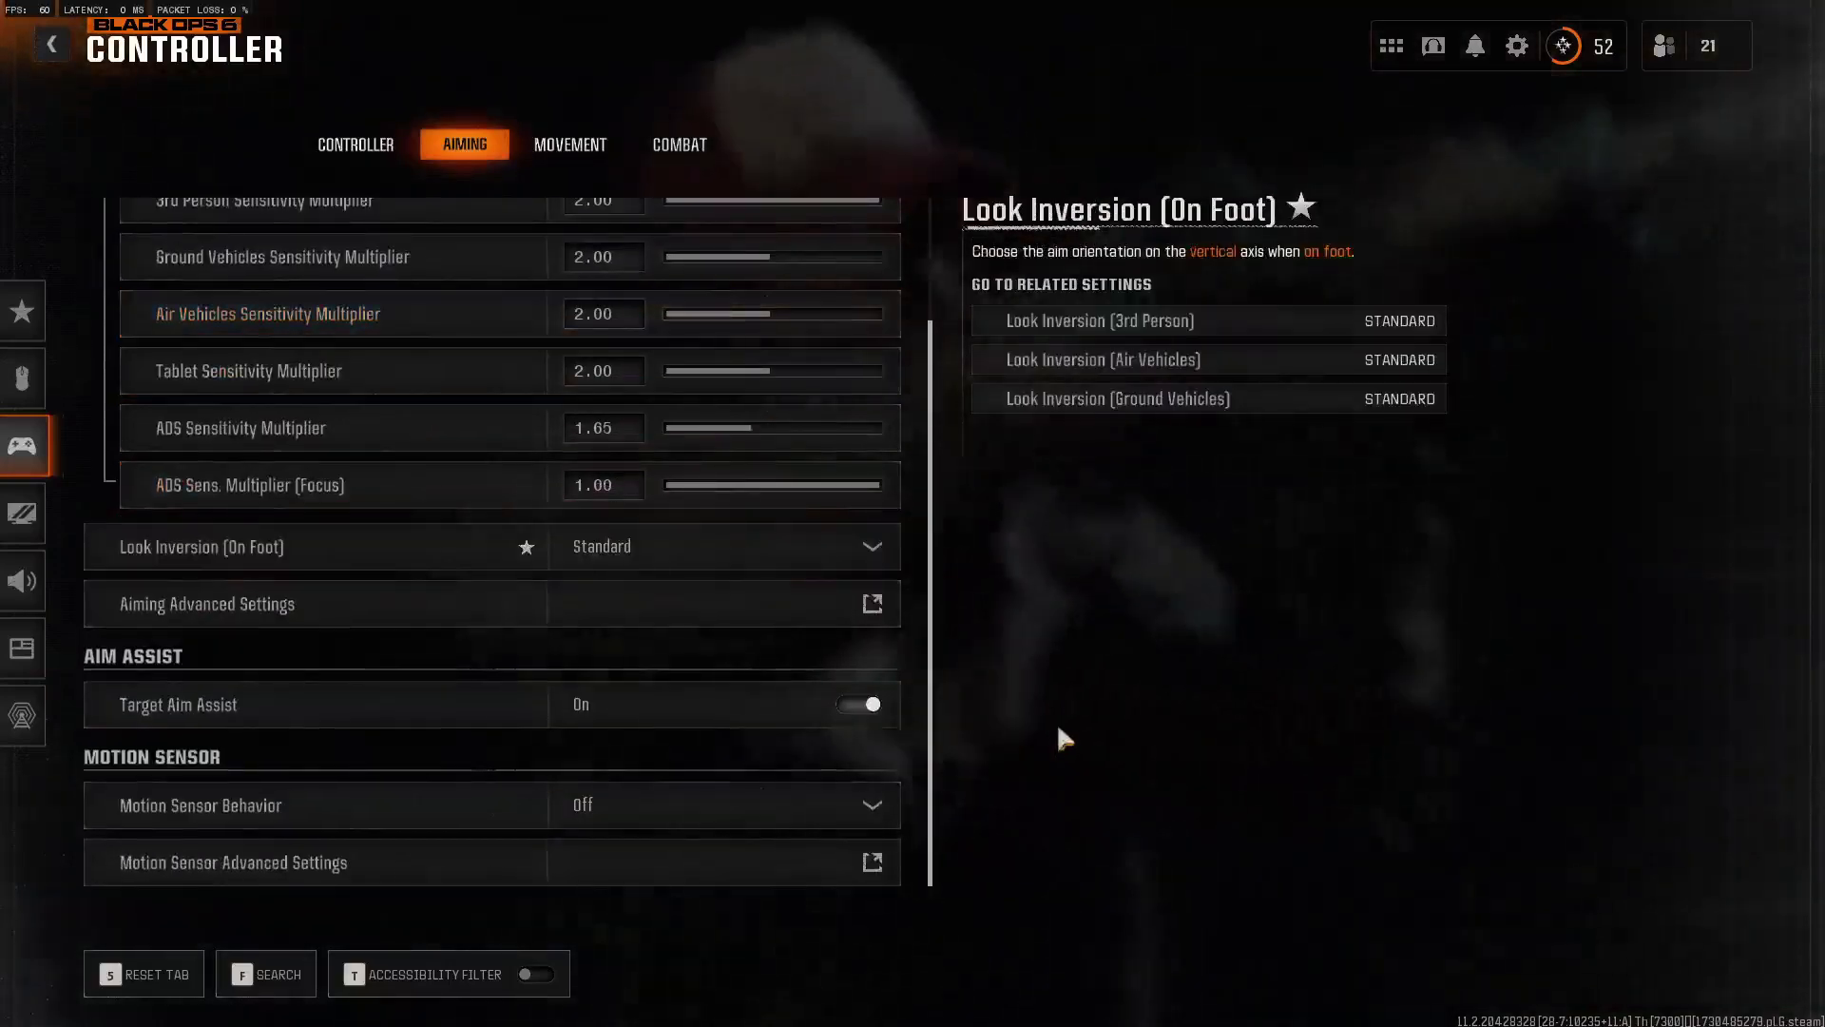
key("alt+Tab")
In reWASD, close the left mouse button editor and switch to the ADS shift layer
left_click(1107, 1004)
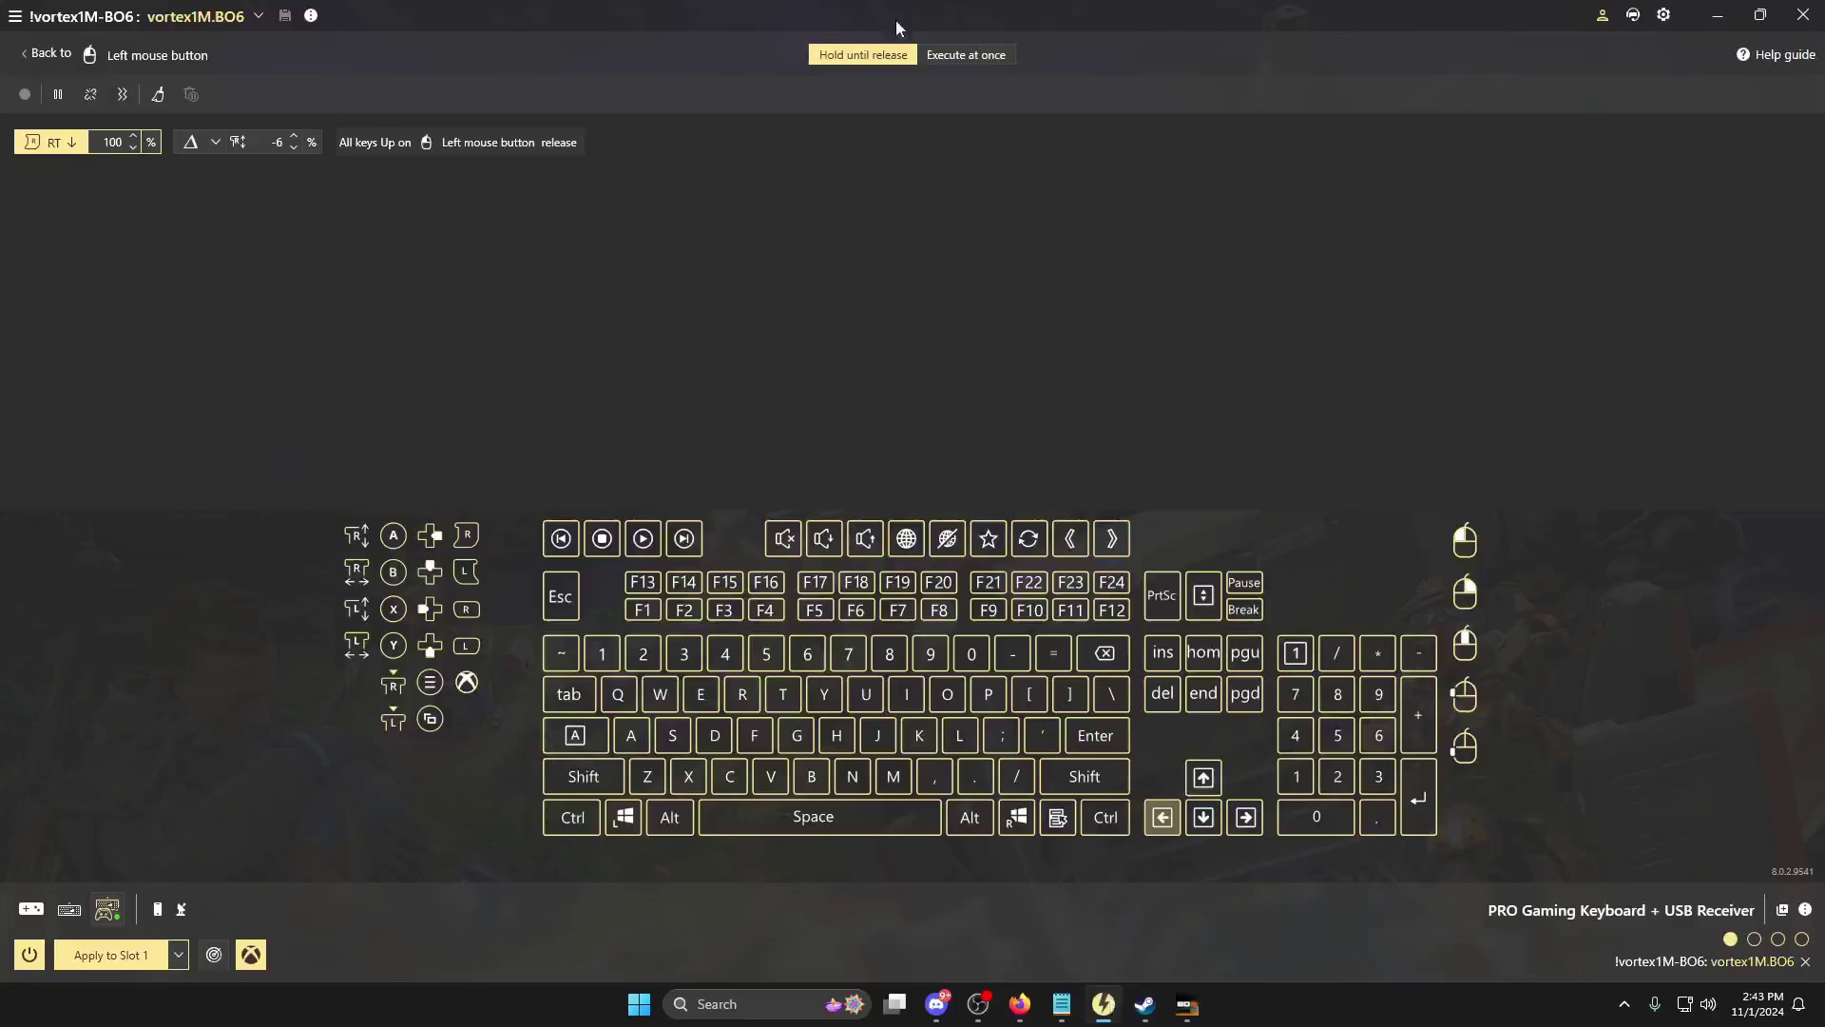
left_click(26, 52)
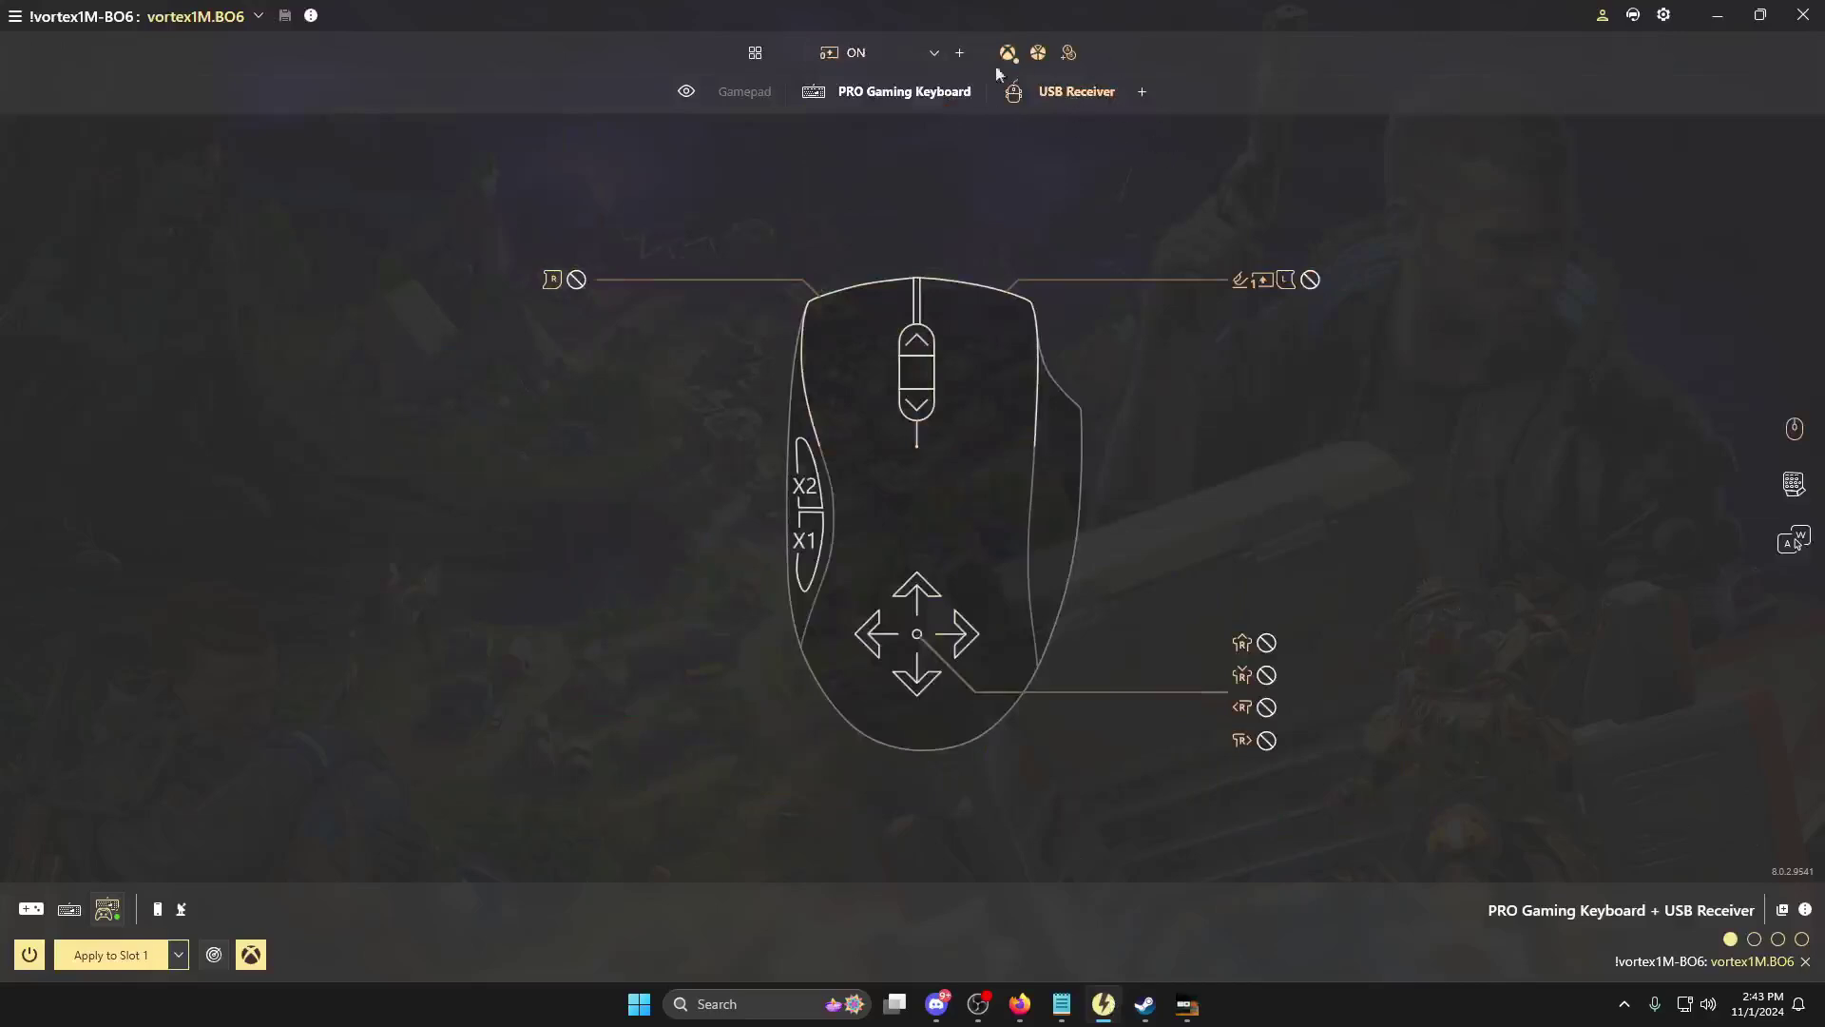
left_click(886, 47)
left_click(876, 124)
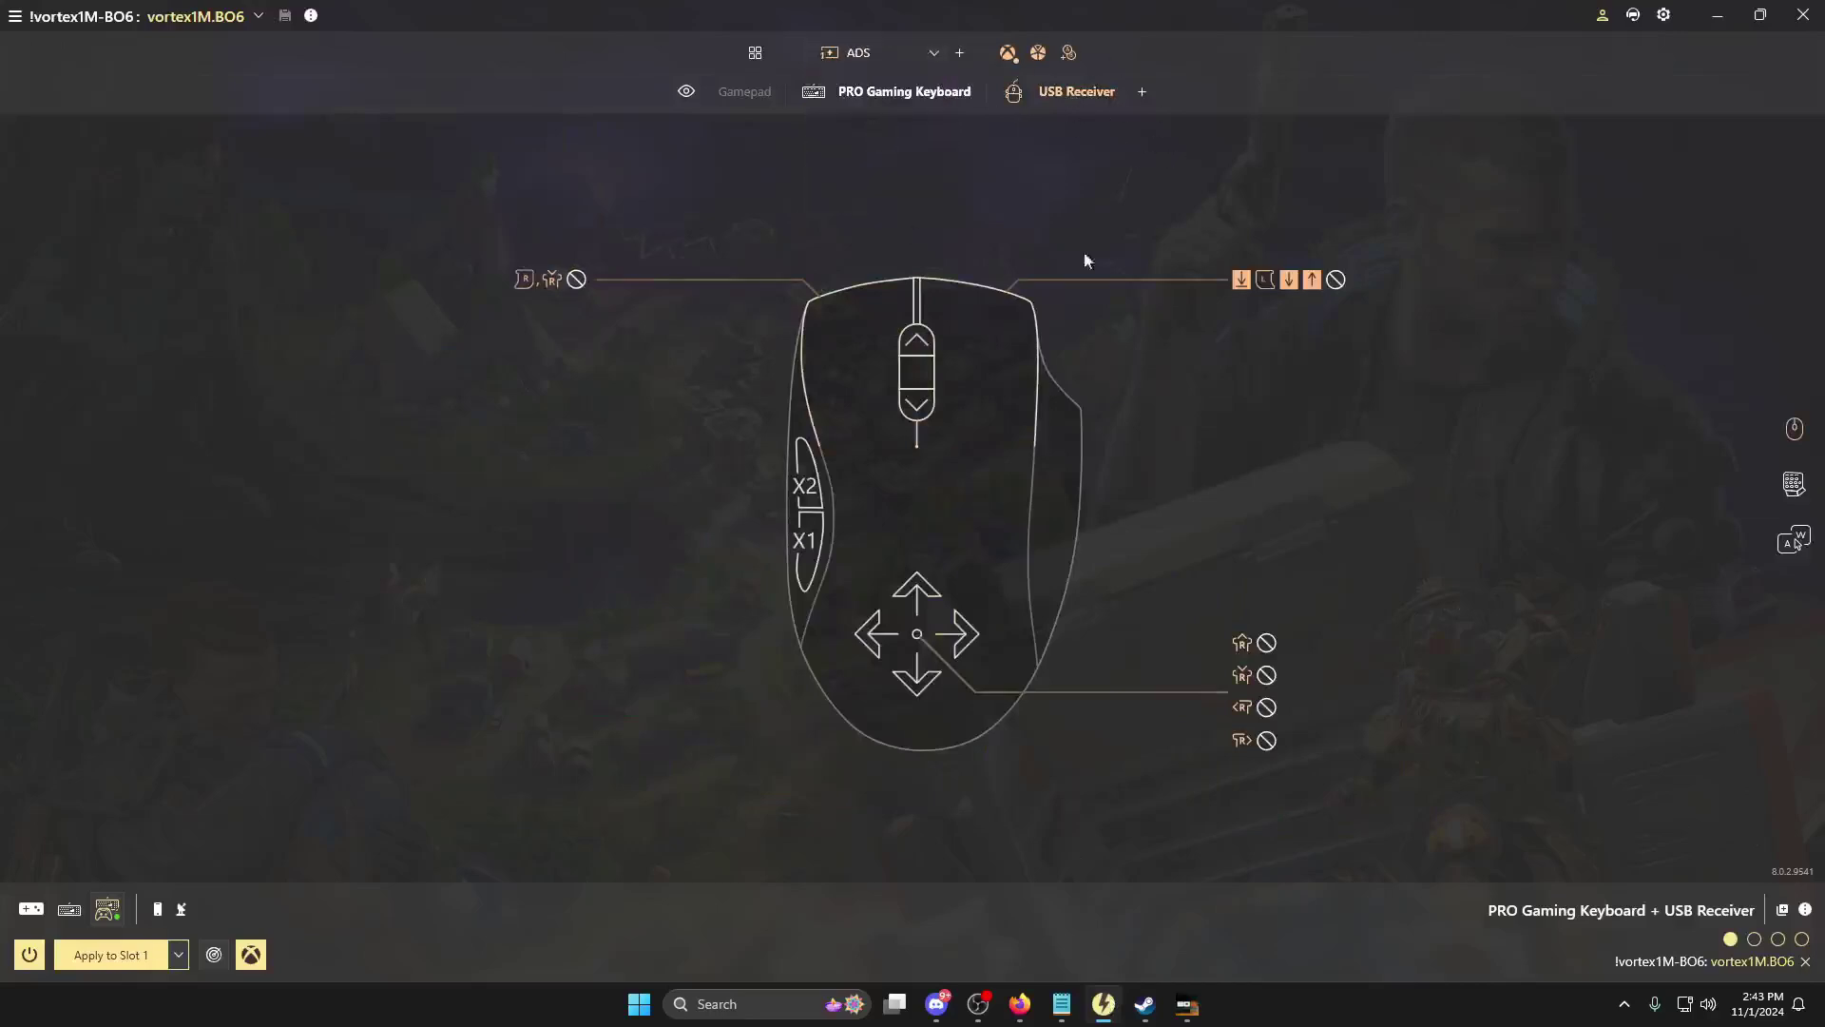
Change the left mouse button mapping's percentage from -6% to -10%, then return to the game
left_click(889, 329)
left_click(356, 322)
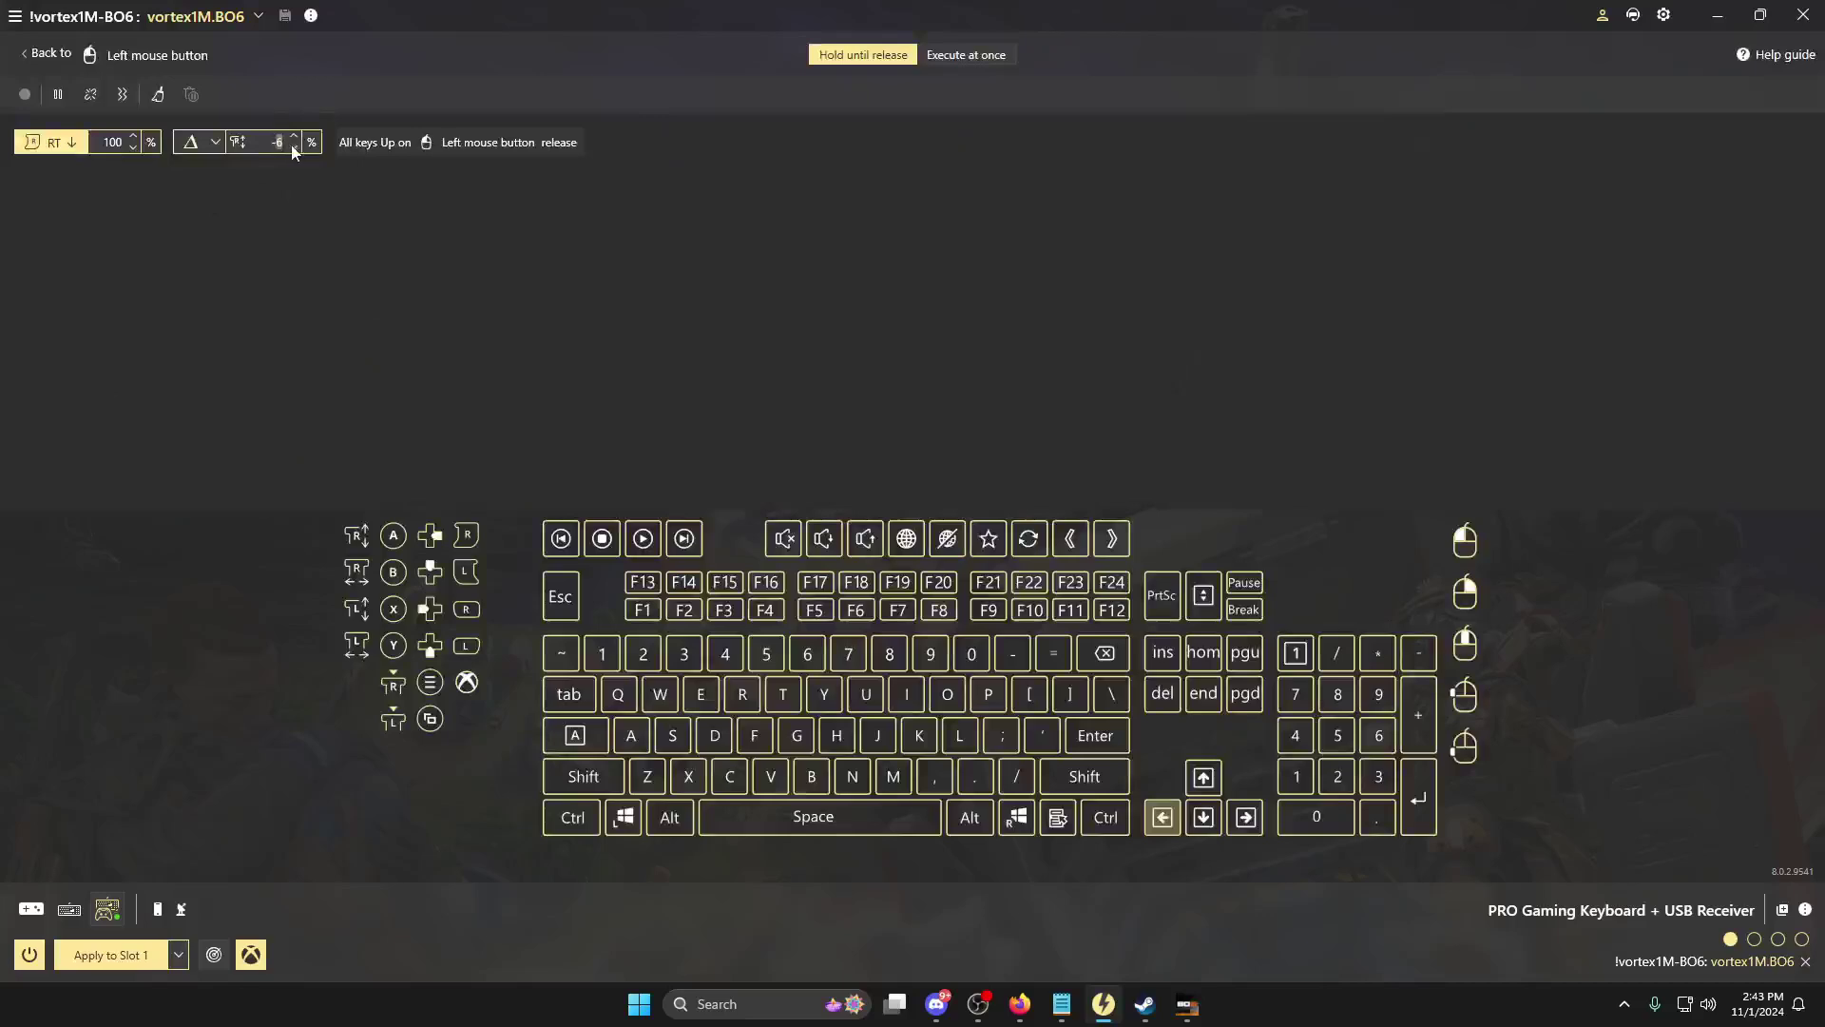
type("10")
left_click(1184, 1006)
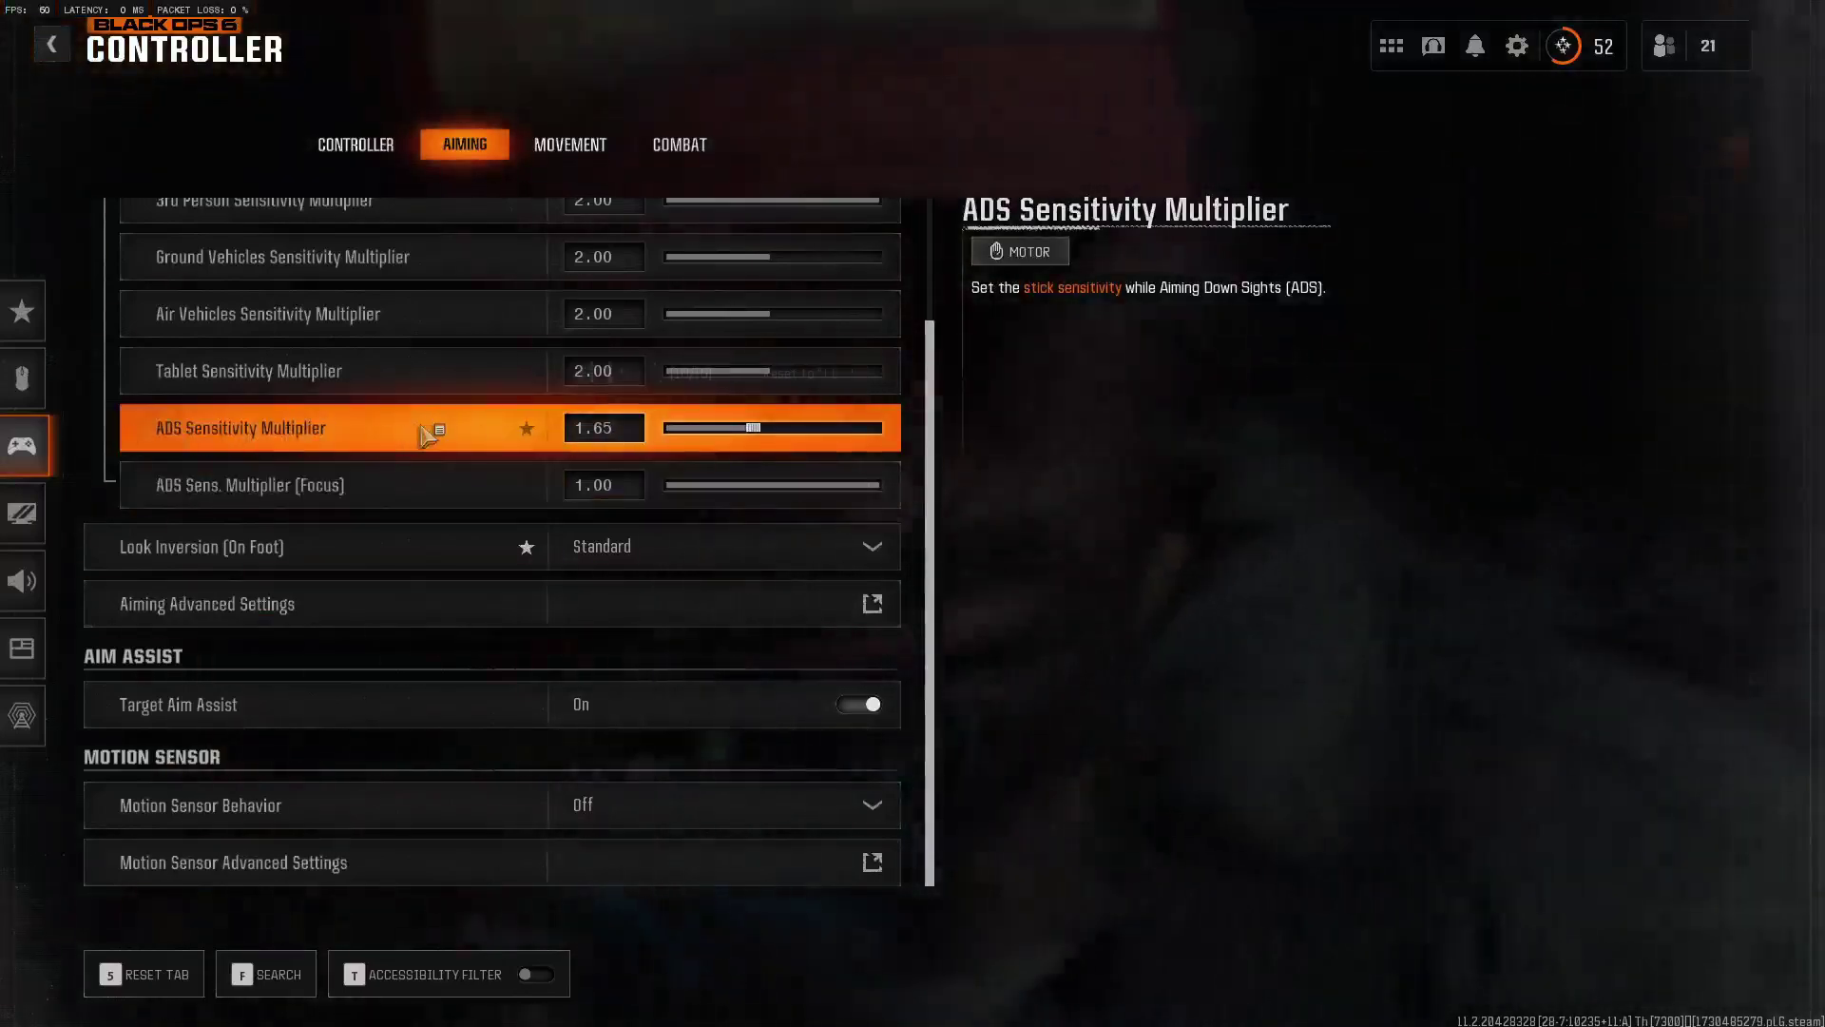
Close the controller settings and return to the Multiplayer lobby
mouse_move(427, 435)
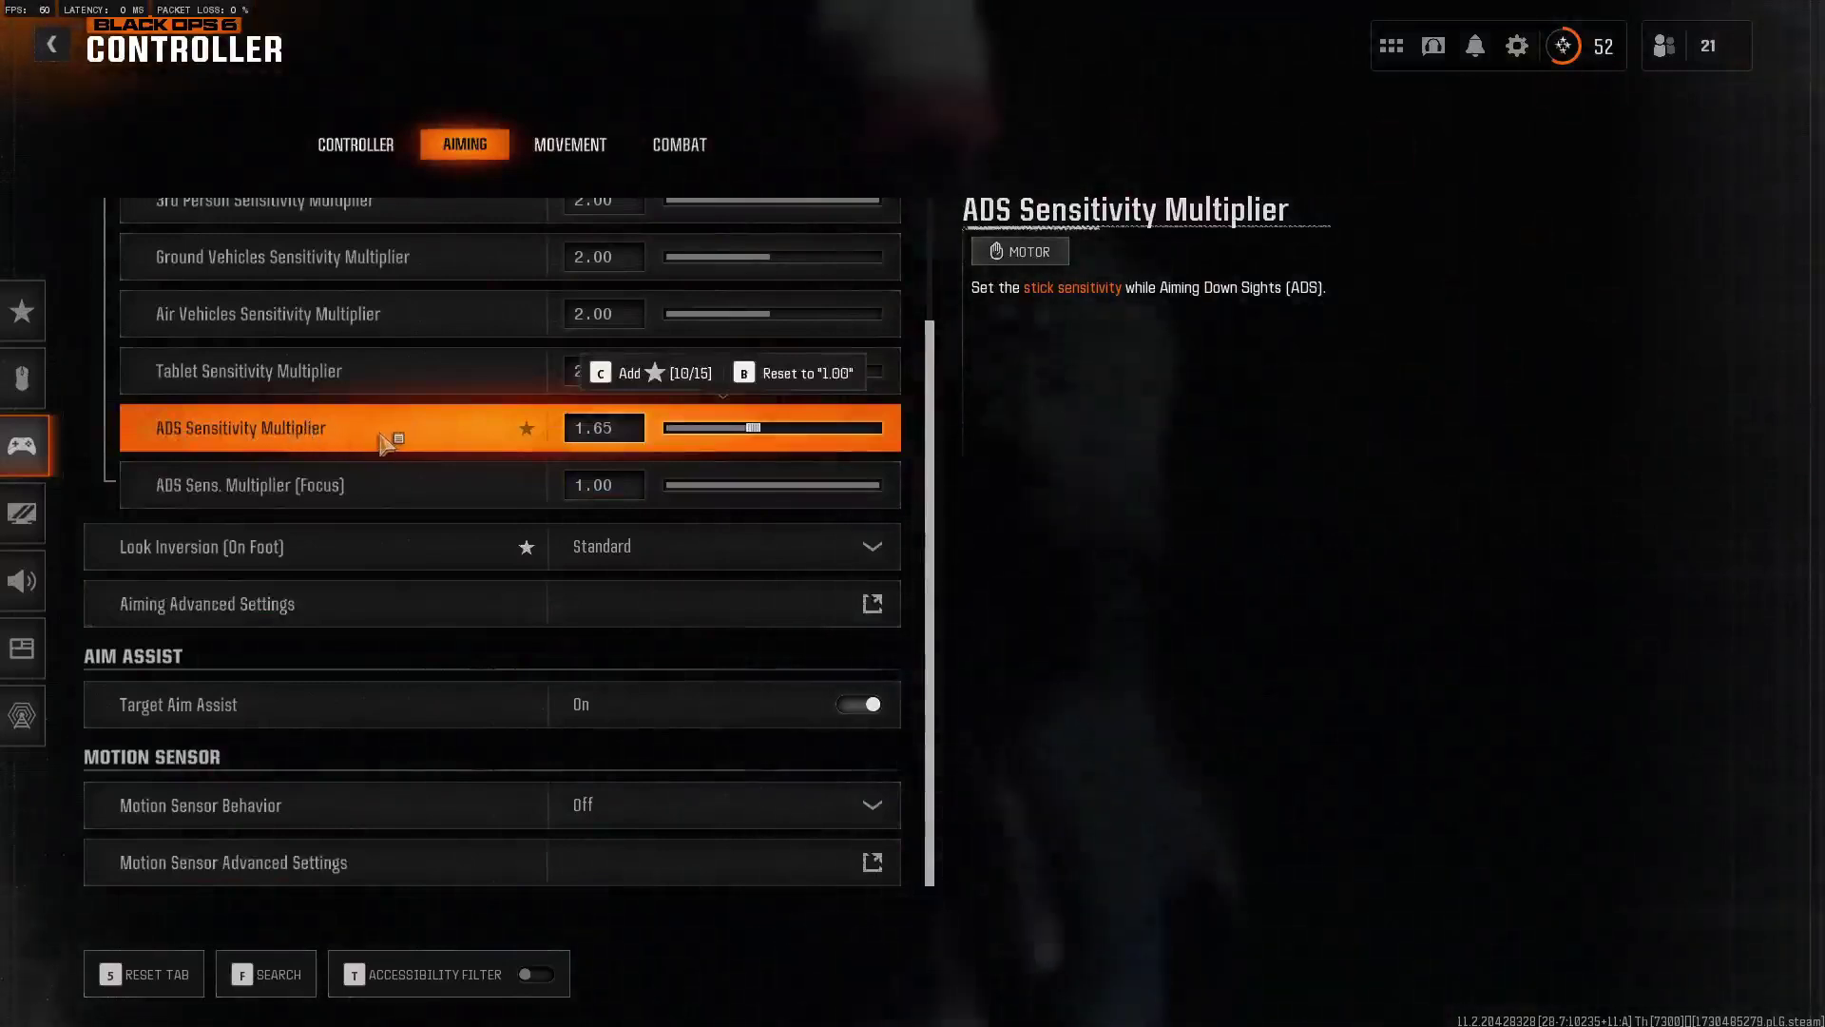
key("Escape")
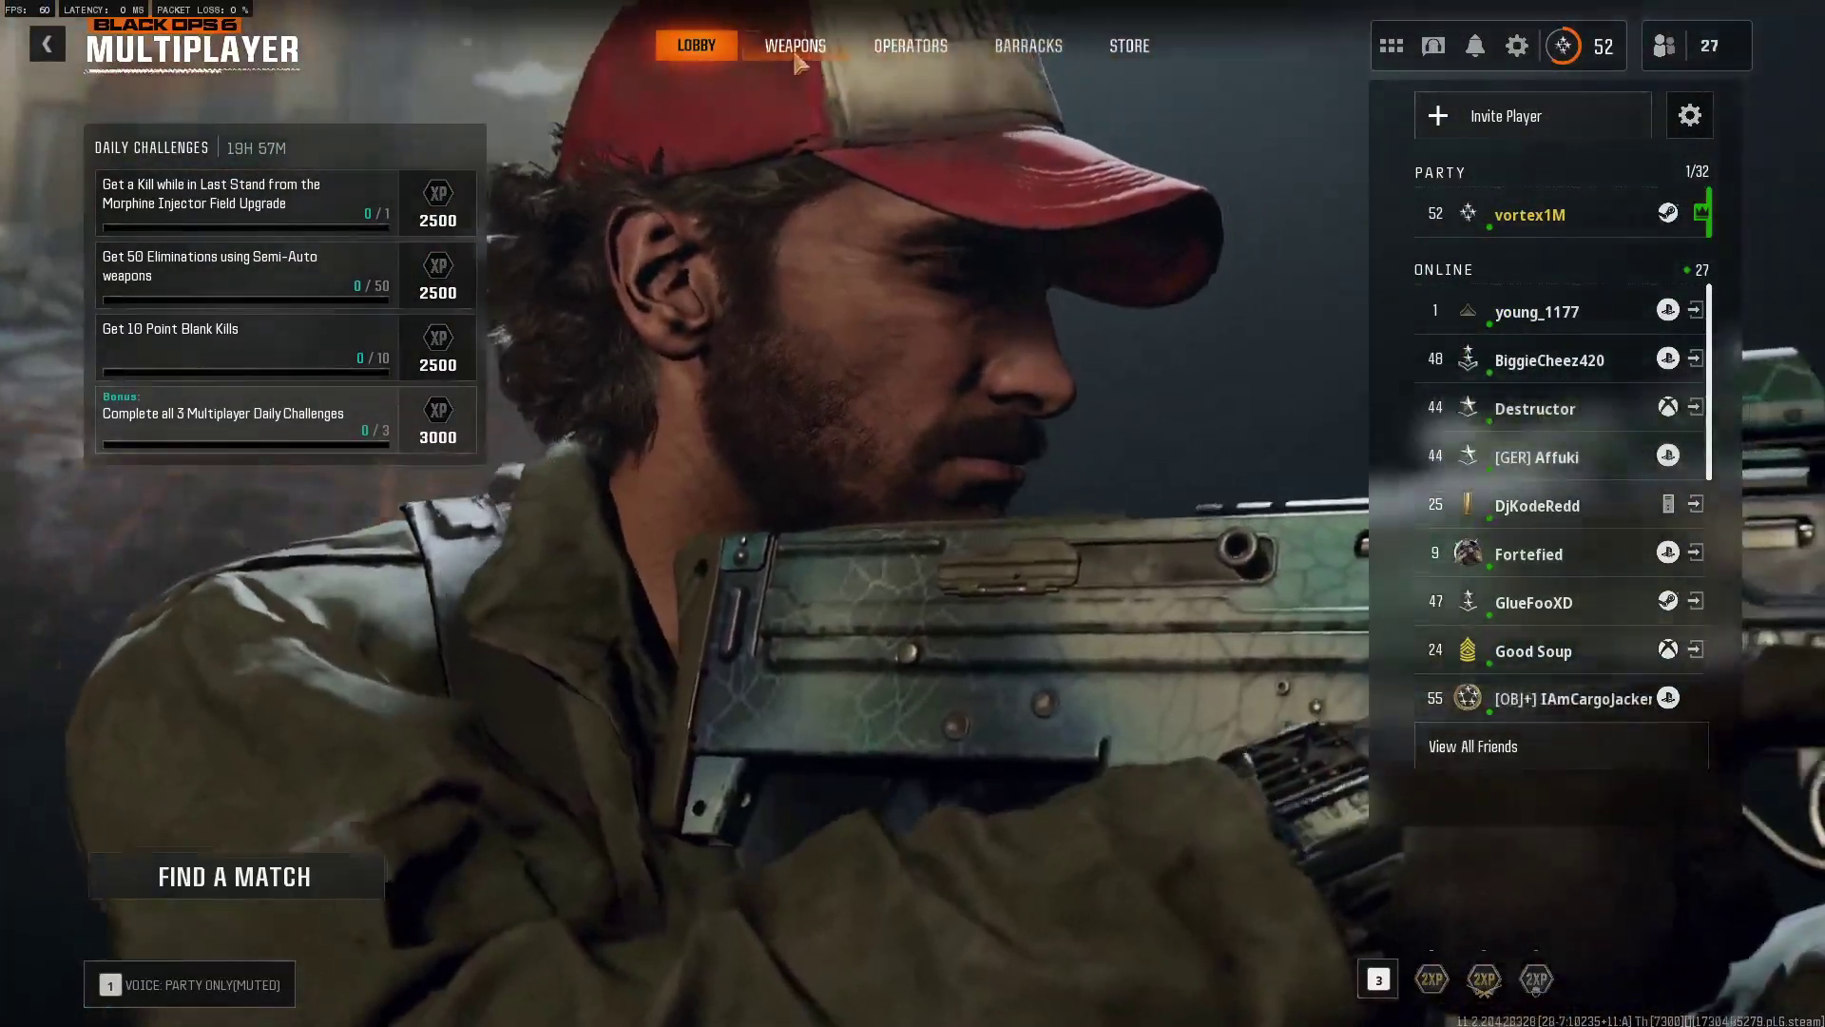
Load into the Firing Range from the Weapons screen
left_click(797, 57)
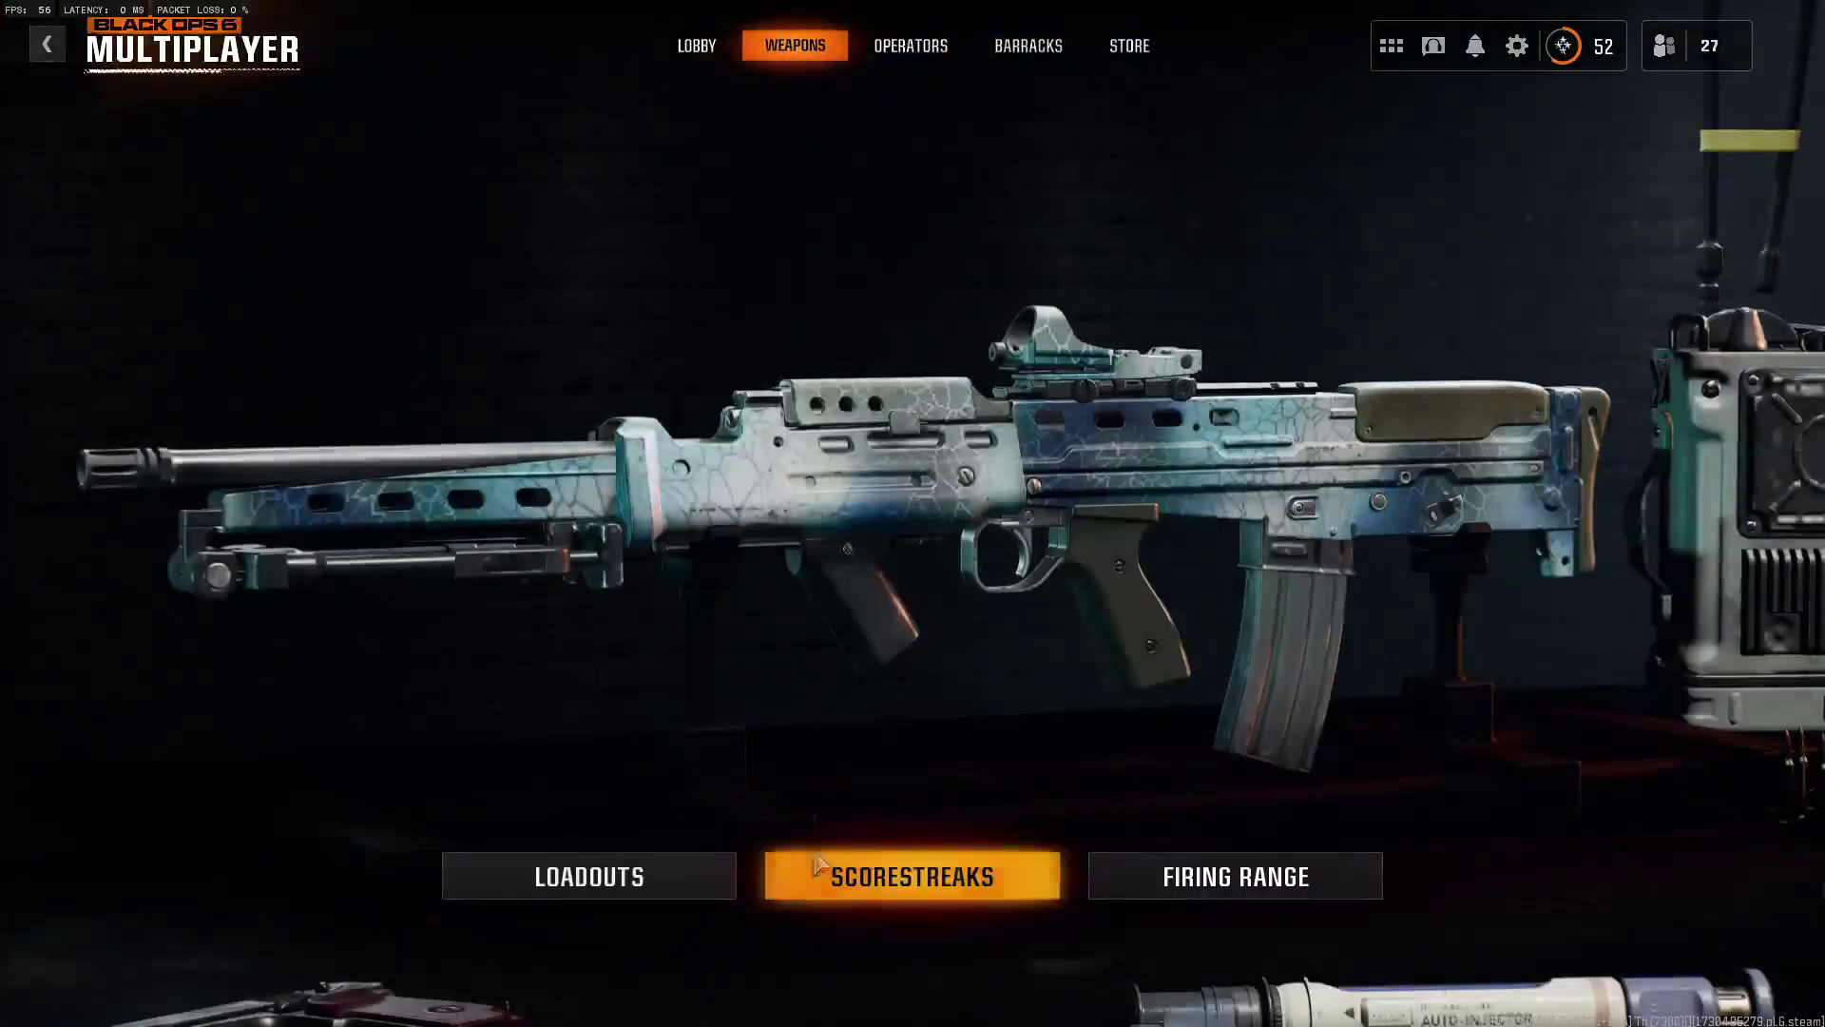
left_click(1277, 882)
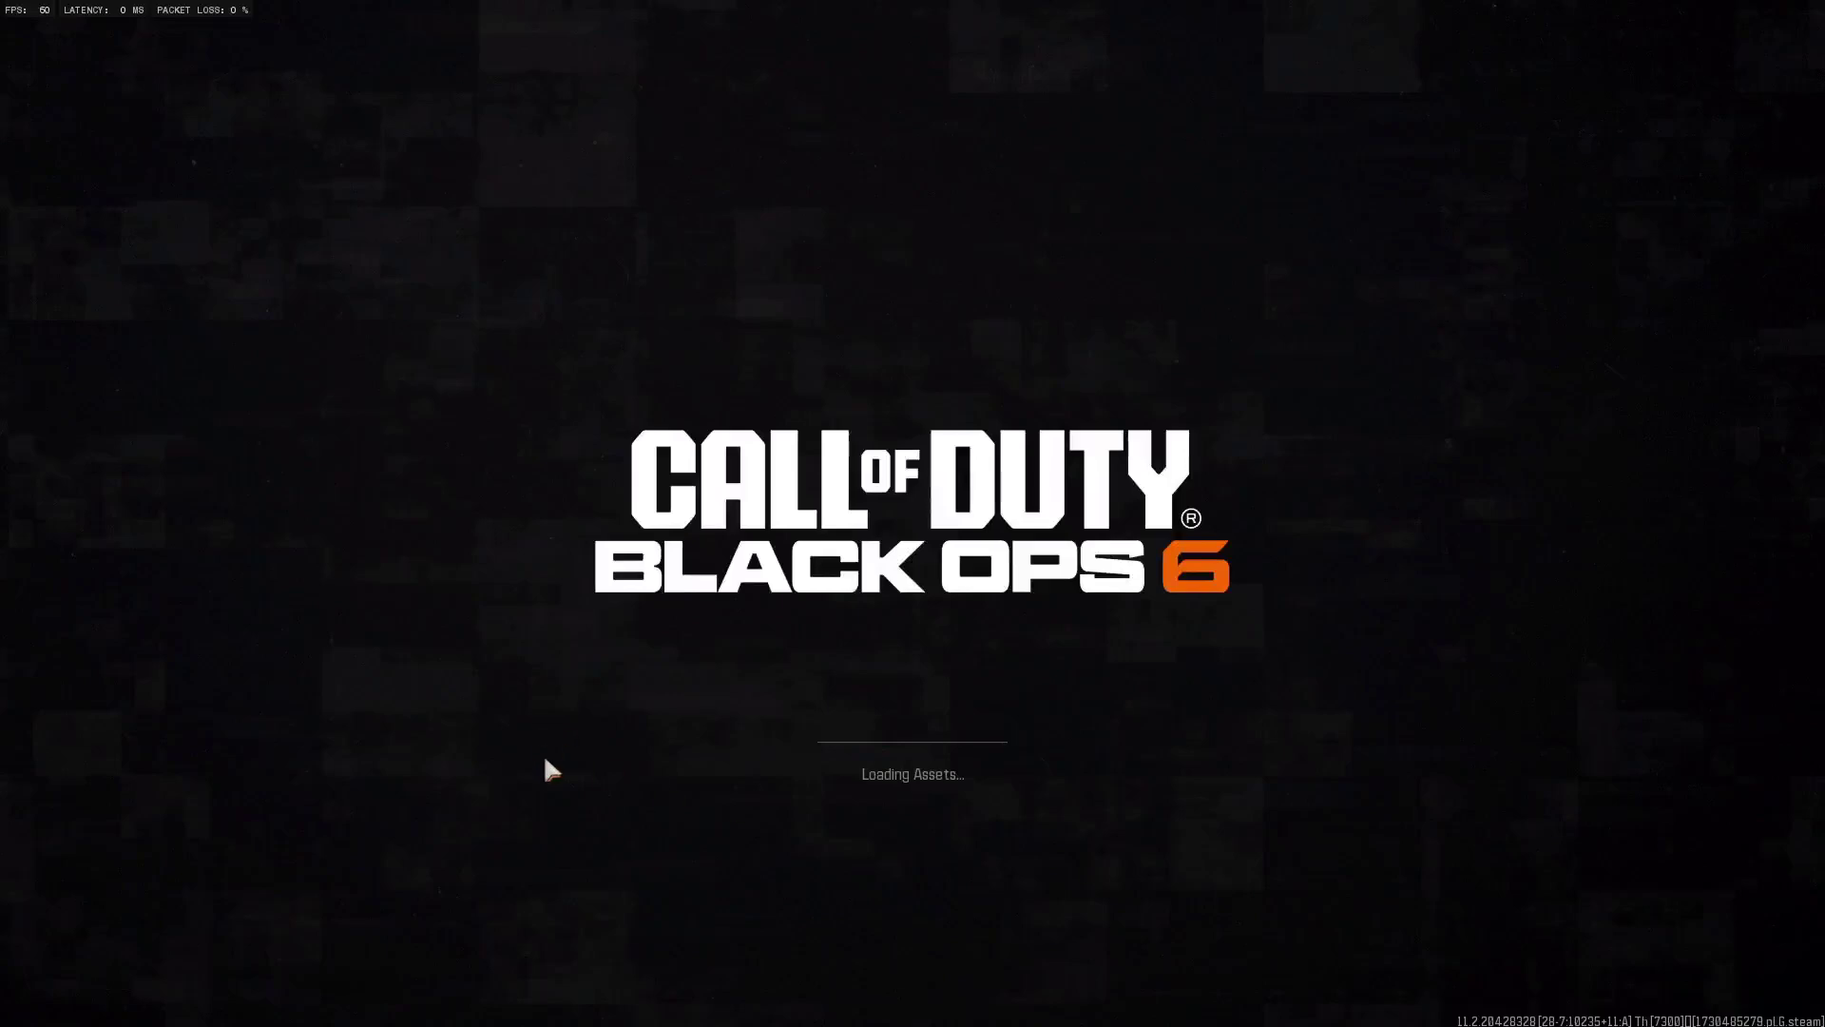